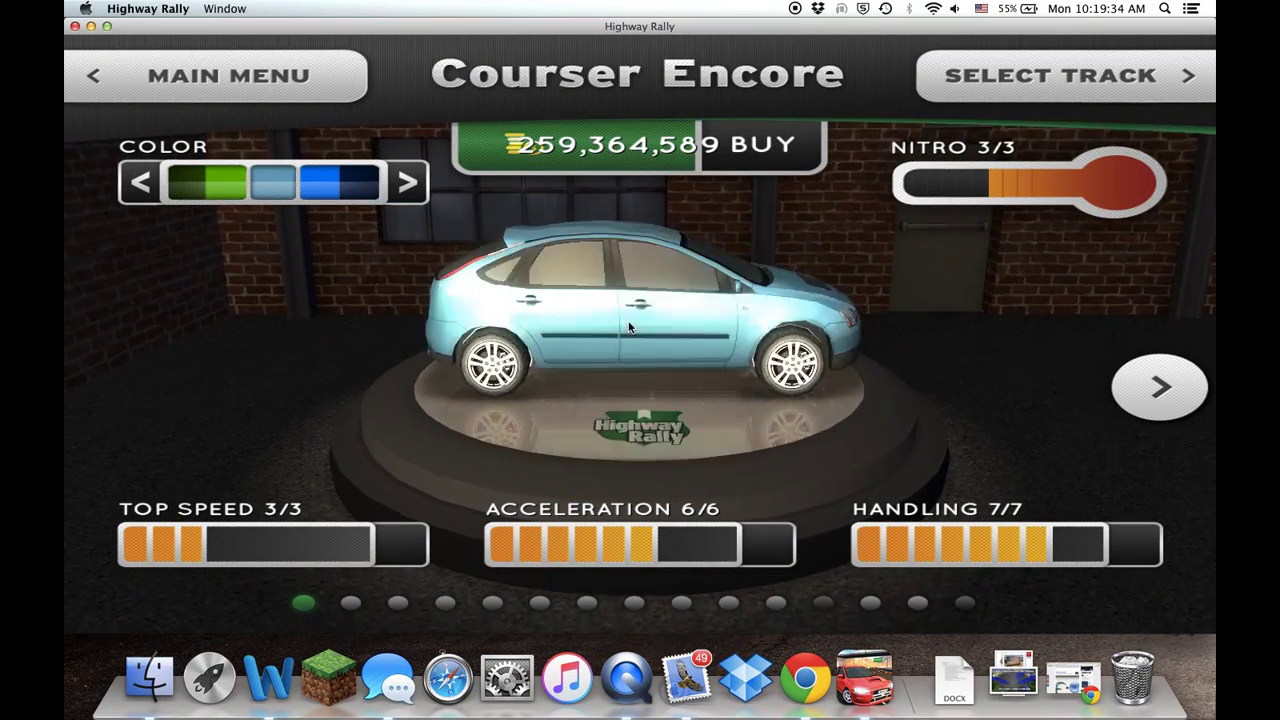
Browse the garage from the Courser Encore through to the Phantom, examining each car's speed, acceleration, handling and nitro ratings
click(1160, 387)
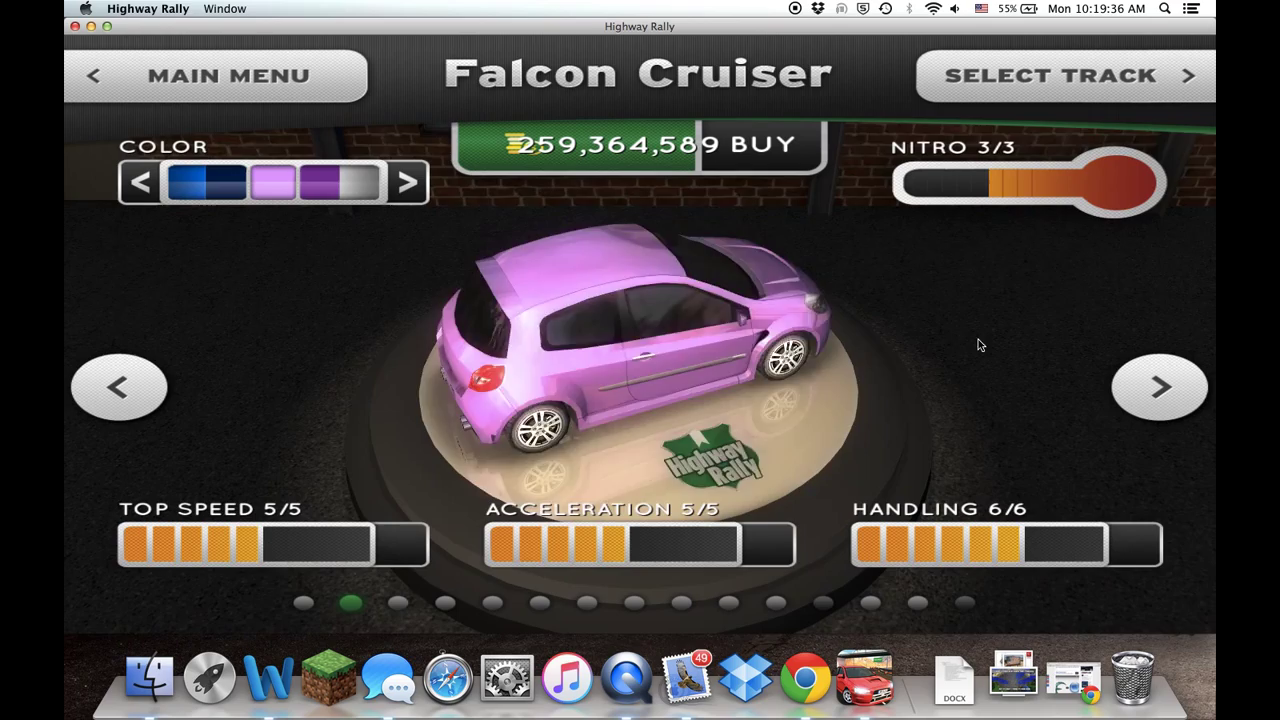
key(Left)
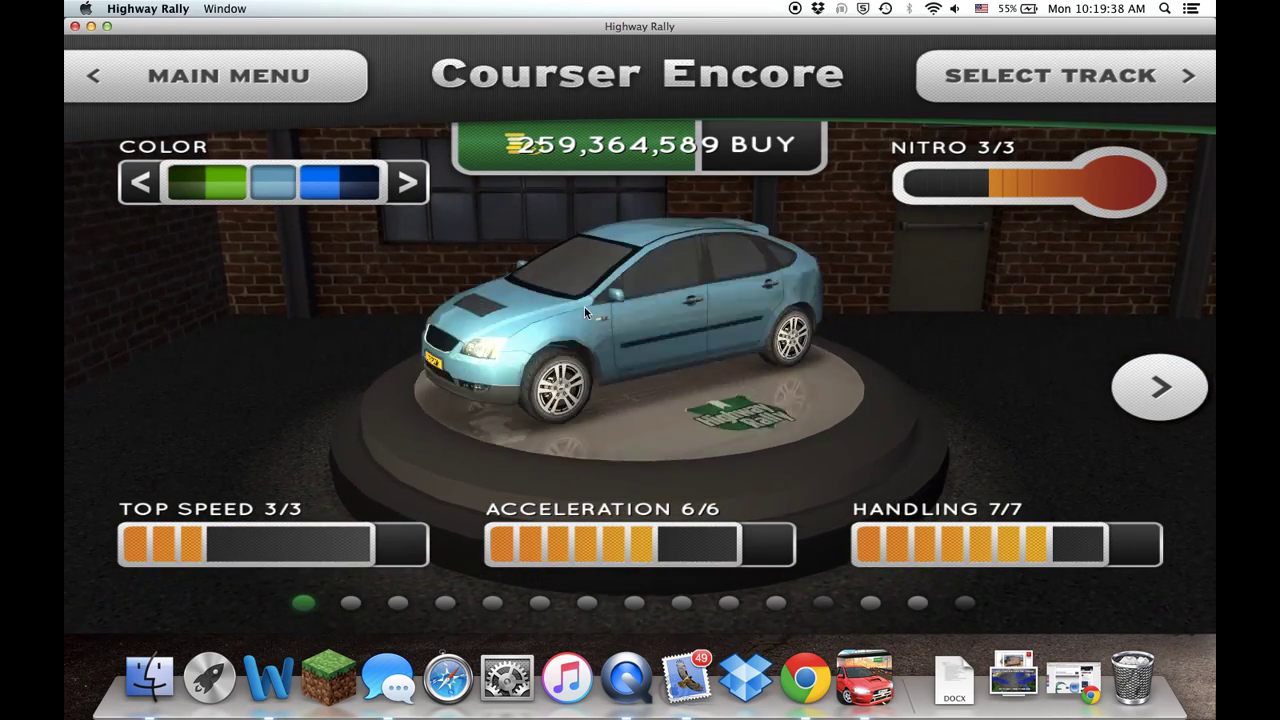
key(Right)
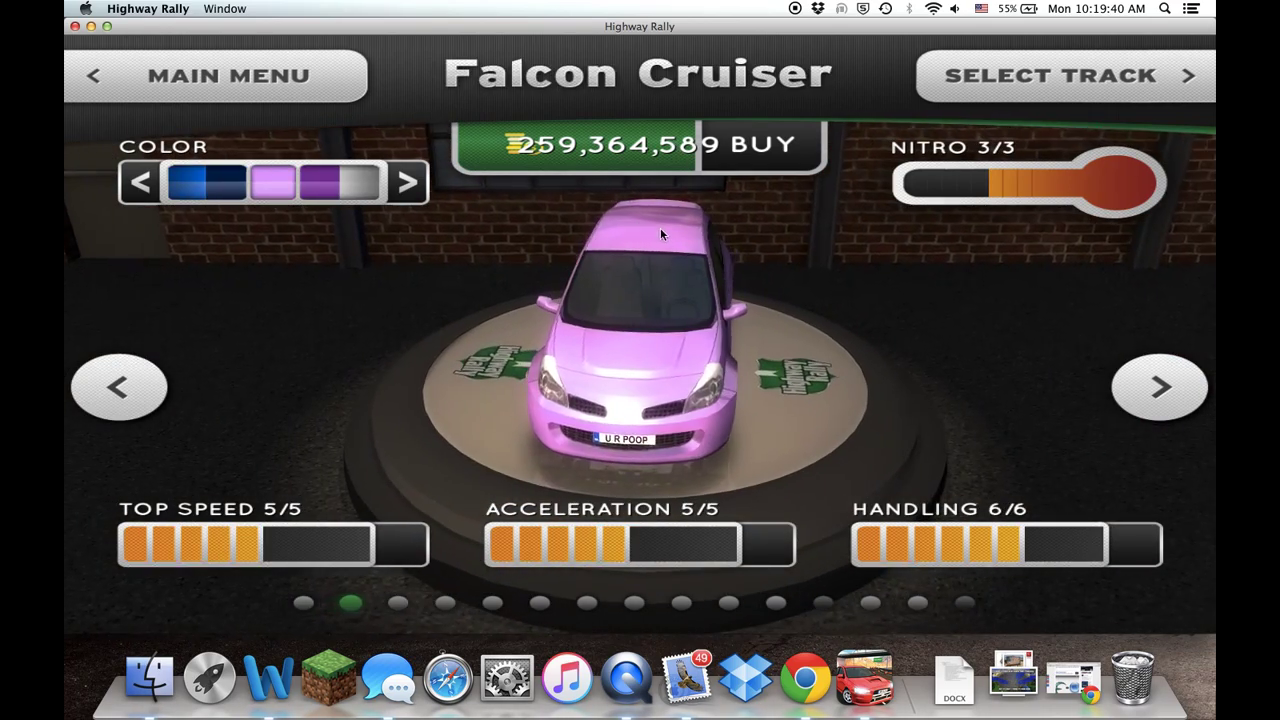
key(Right)
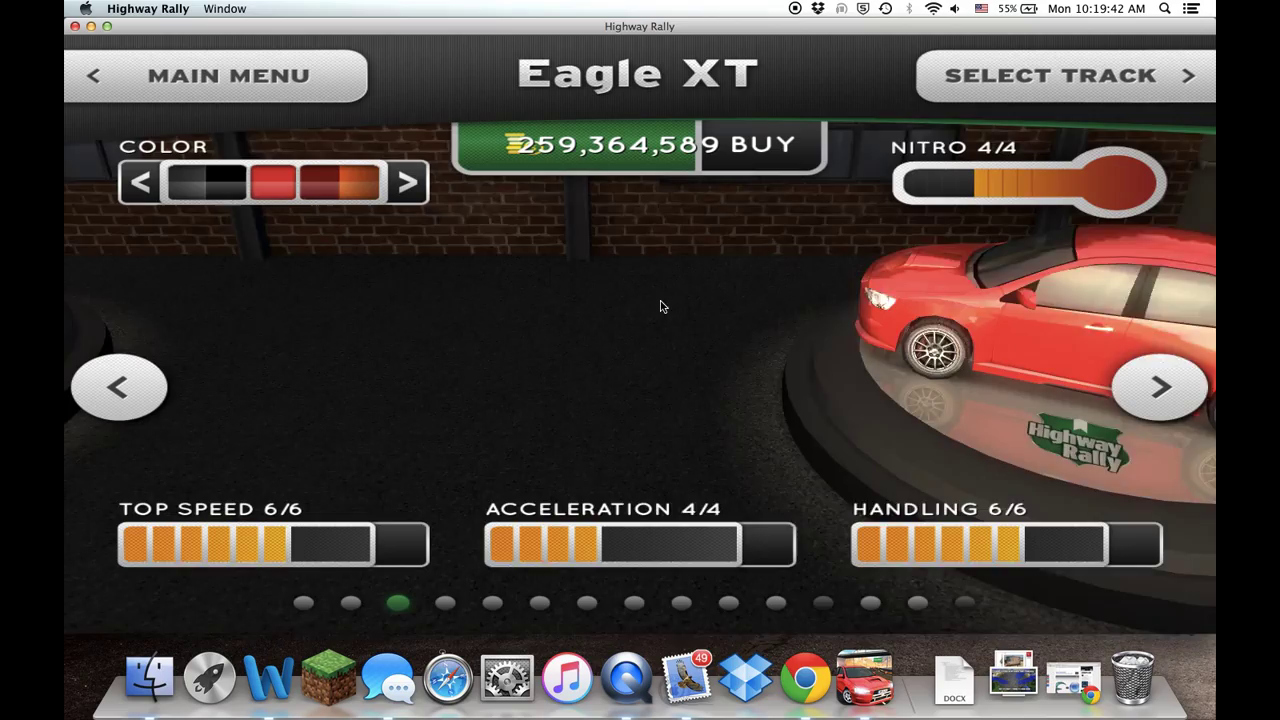
key(Right)
key(Right)
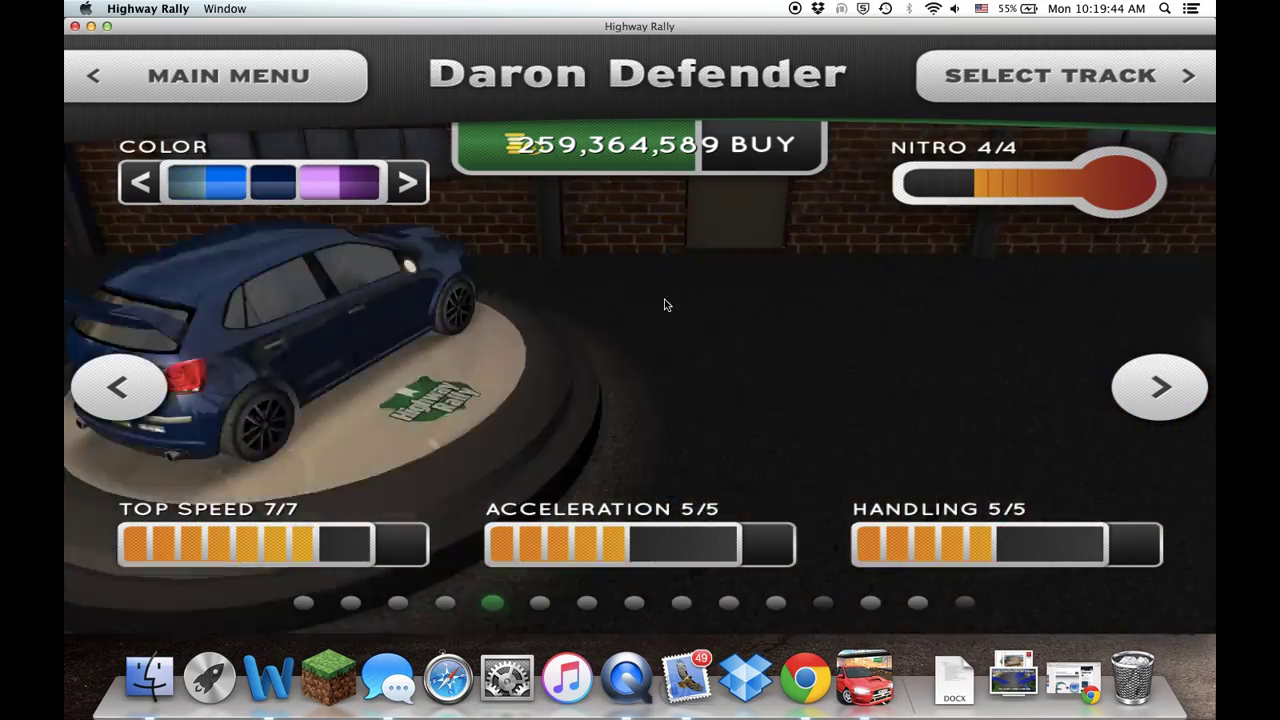
key(Right)
key(Right)
key(Right)
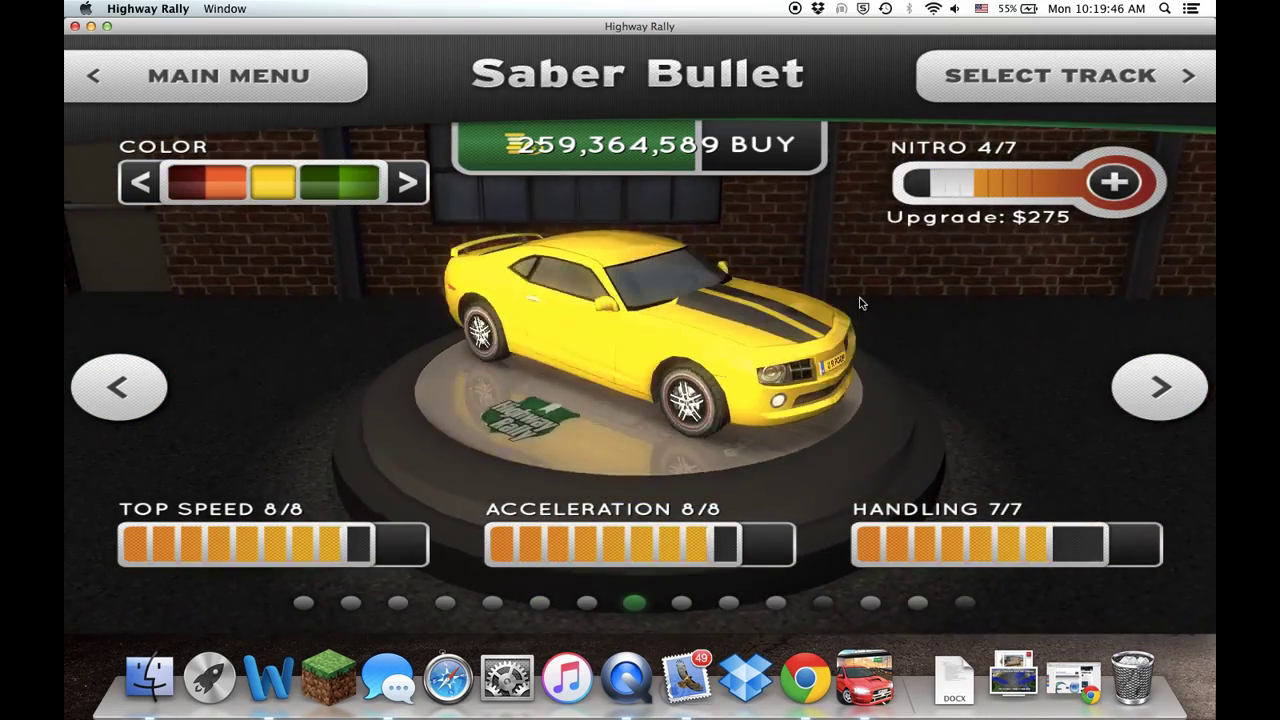
key(Right)
key(Right)
key(Right)
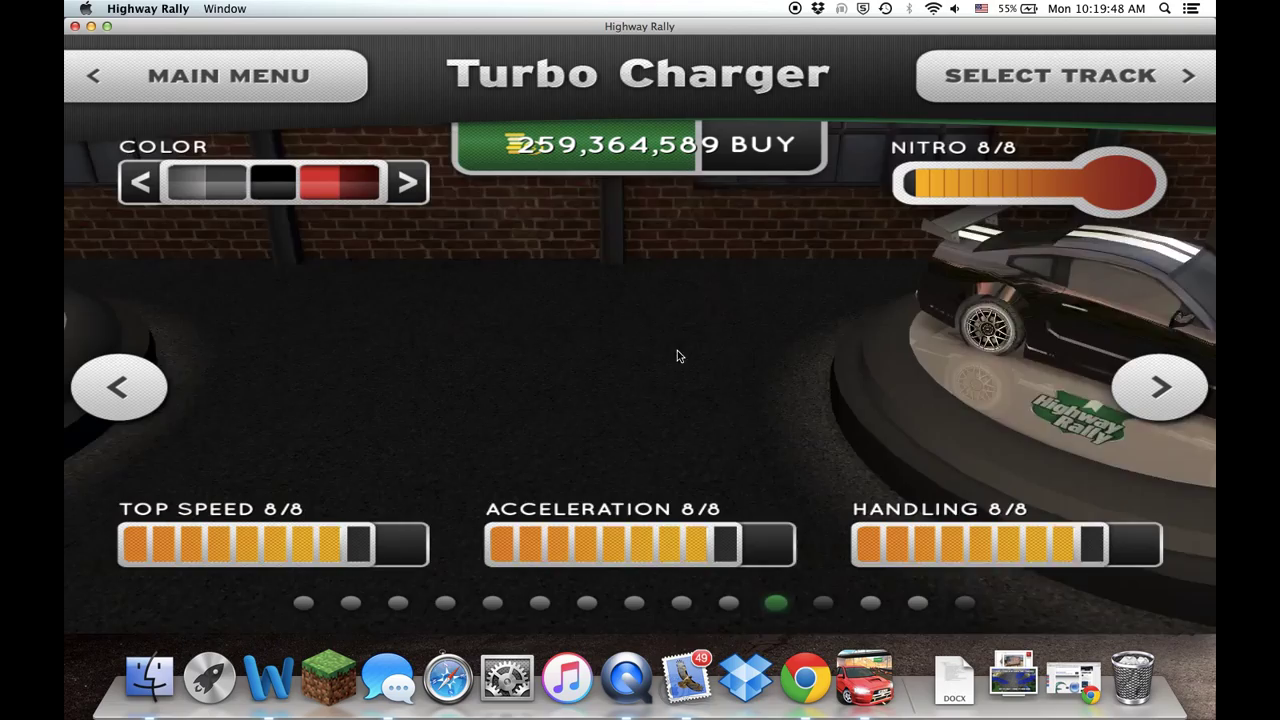
key(Right)
key(Right)
key(Right)
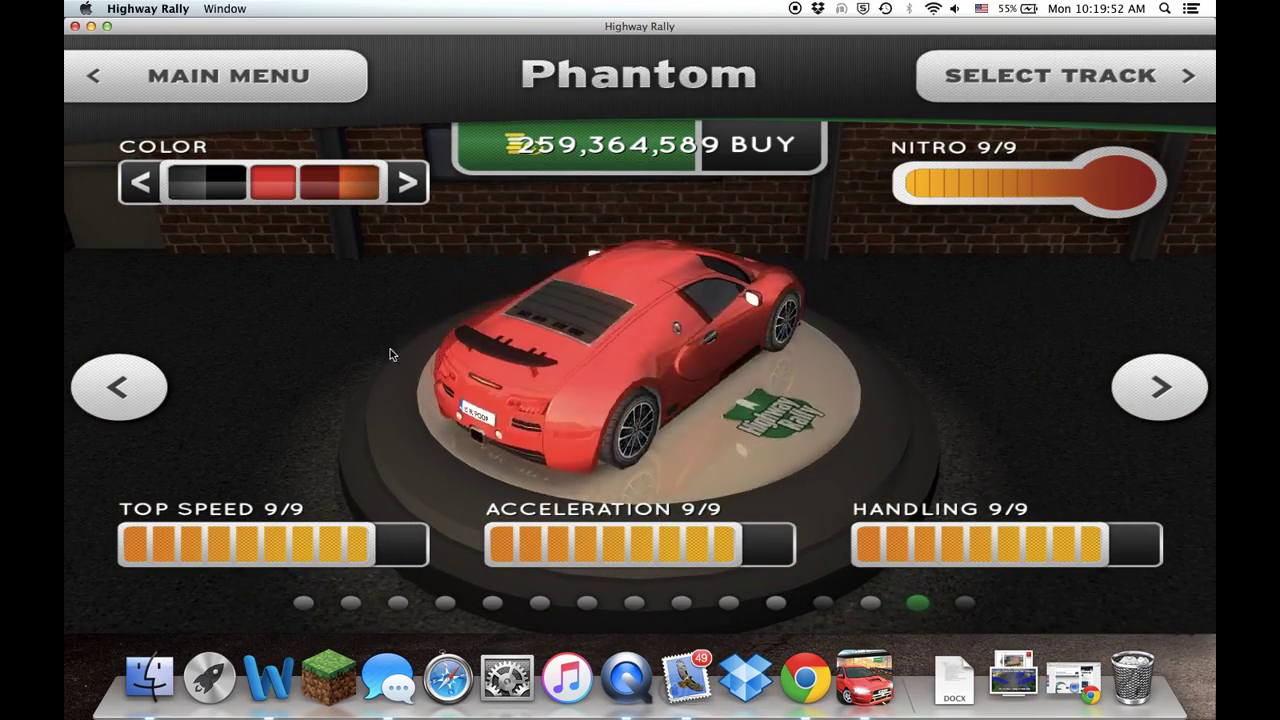
Go back to the Turbo Charger in the garage and change its color to dark green
key(Left)
key(Left)
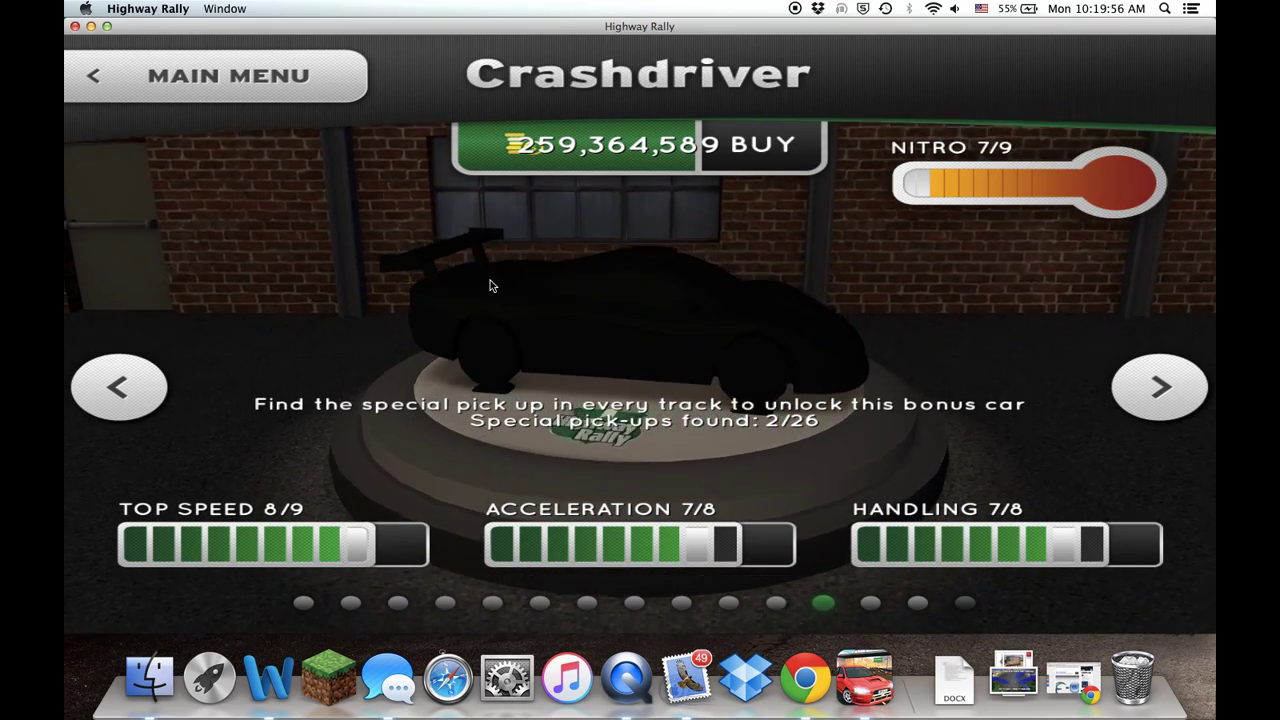
key(Left)
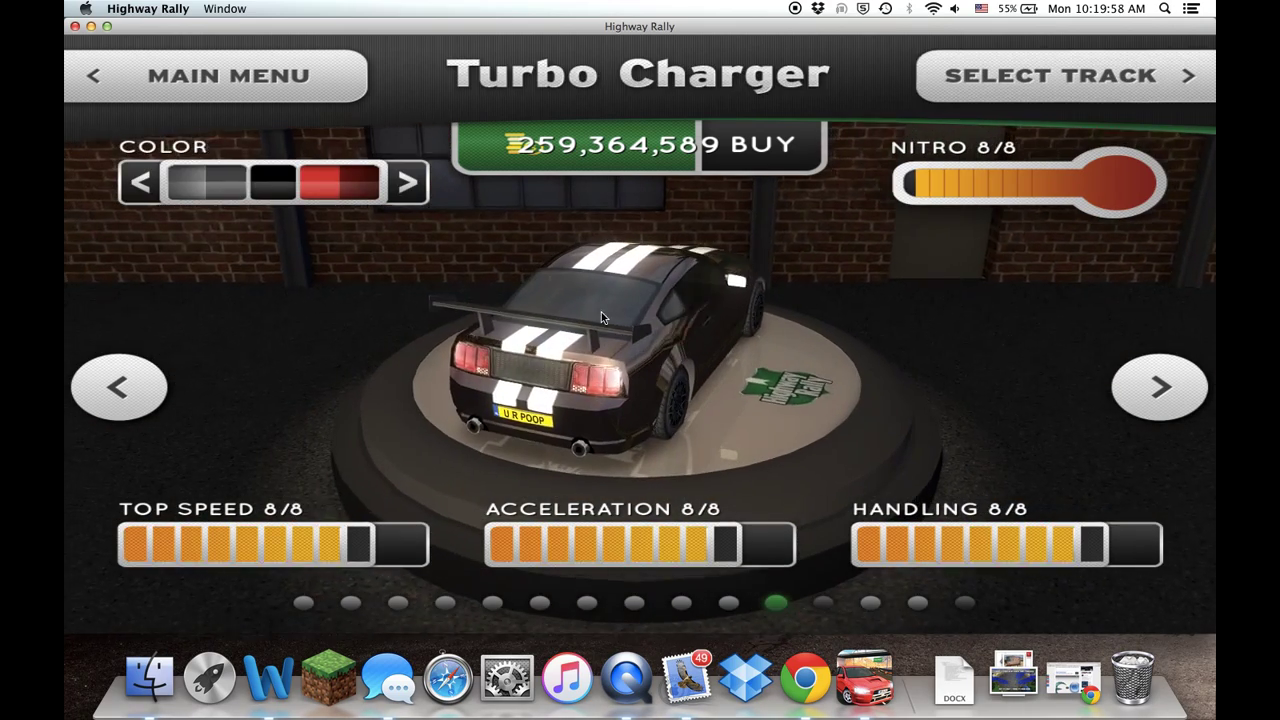
key(Down)
key(Down)
key(Down)
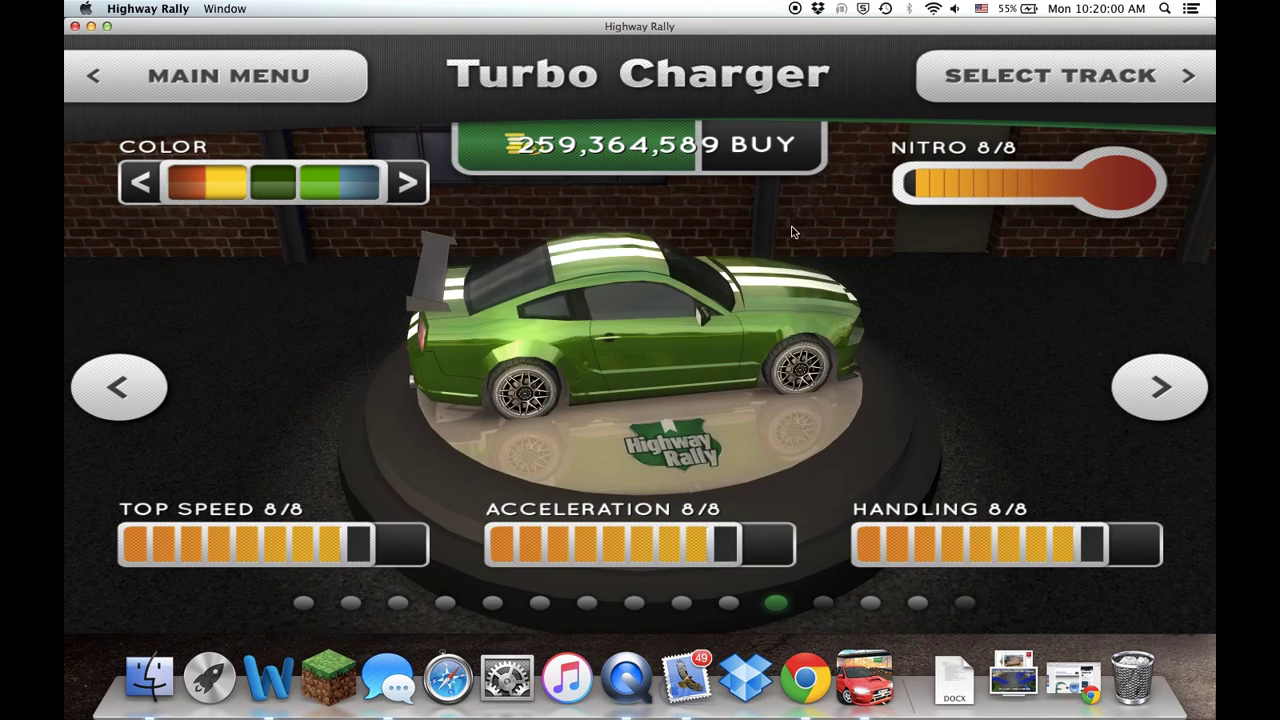
Shrink the game window to expose the desktop icons beside it
click(75, 28)
click(672, 113)
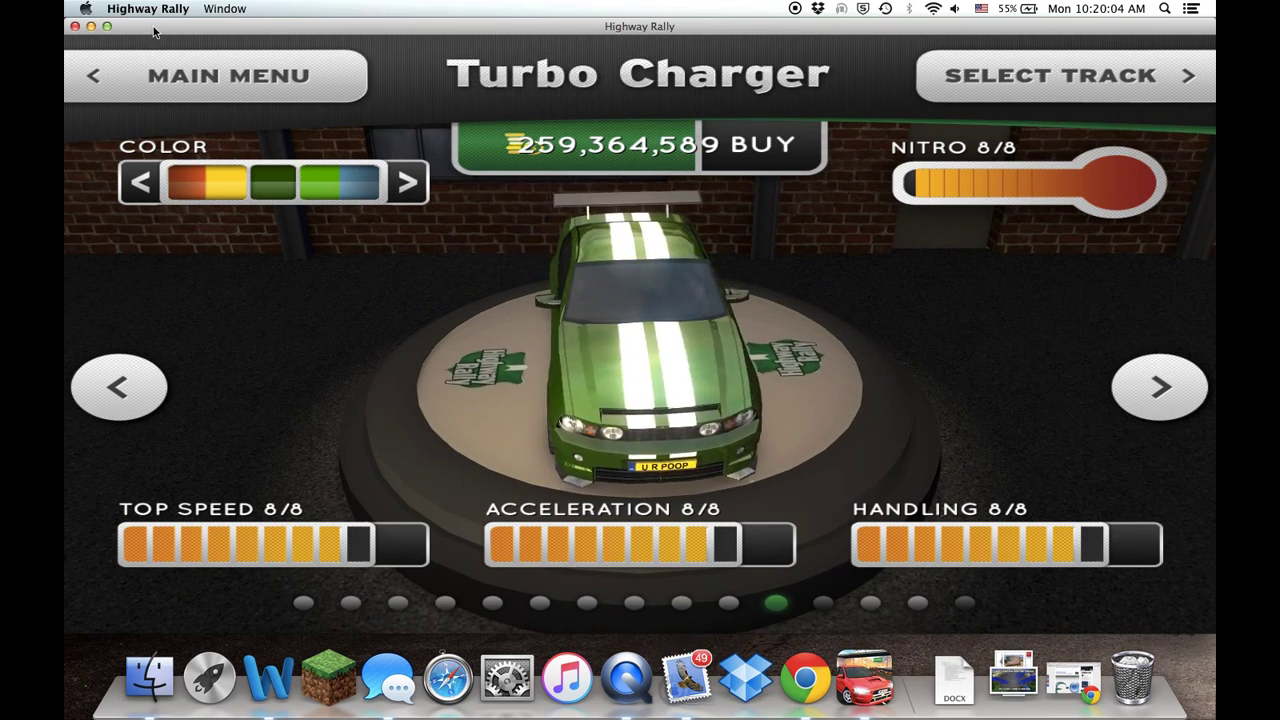
click(107, 26)
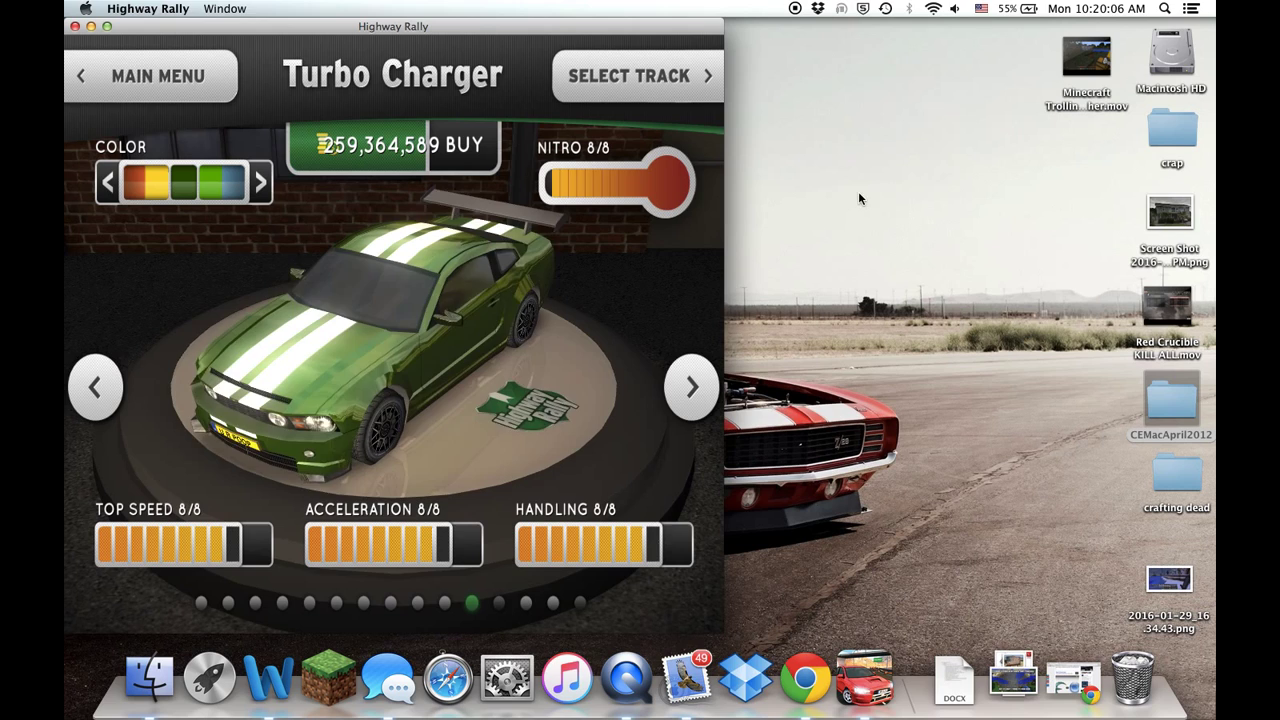
Open the CEMacApril2012 folder on the desktop and launch cheatengine-i386.app, authorizing it with the account password
drag(1172, 398, 972, 396)
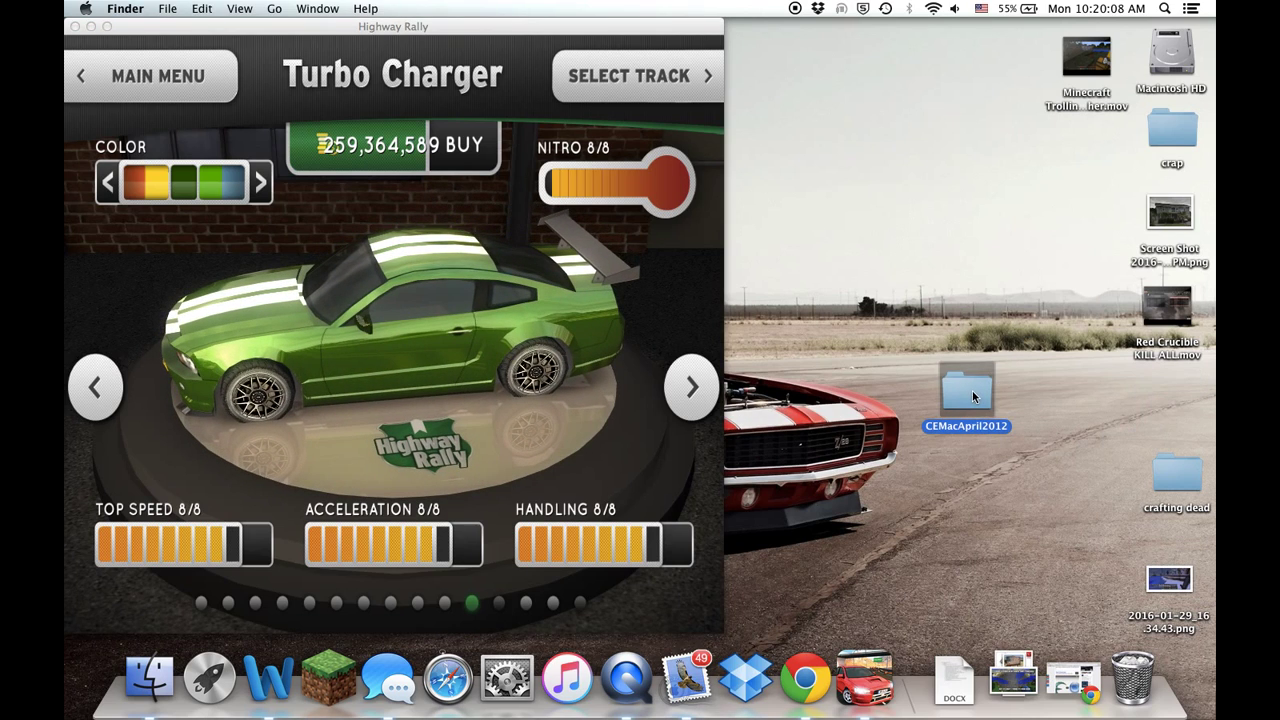
double_click(958, 389)
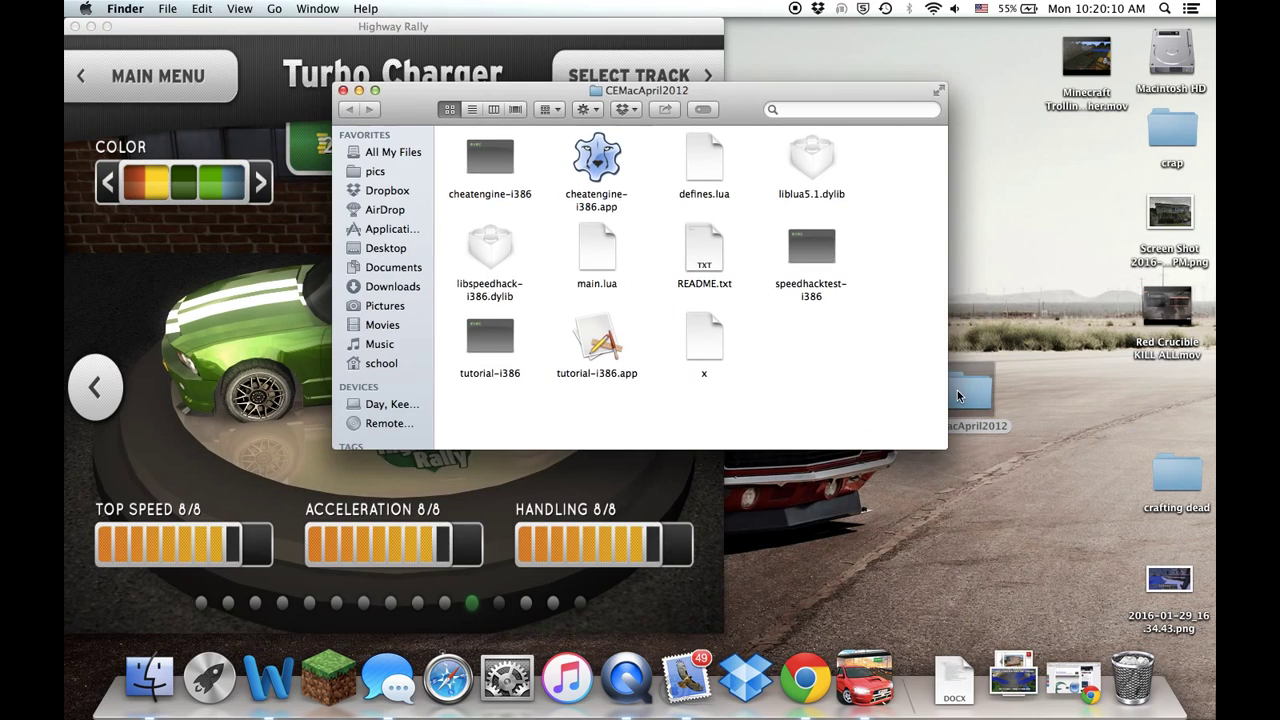
drag(989, 391, 985, 285)
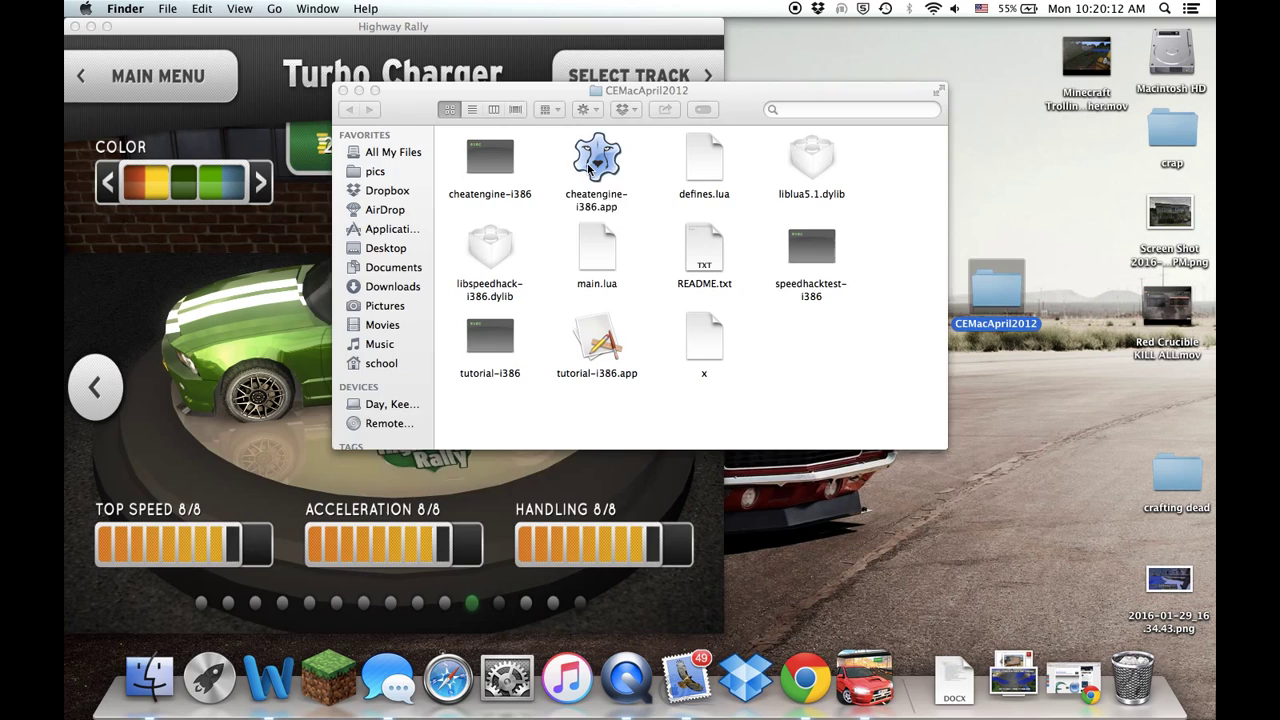
double_click(591, 170)
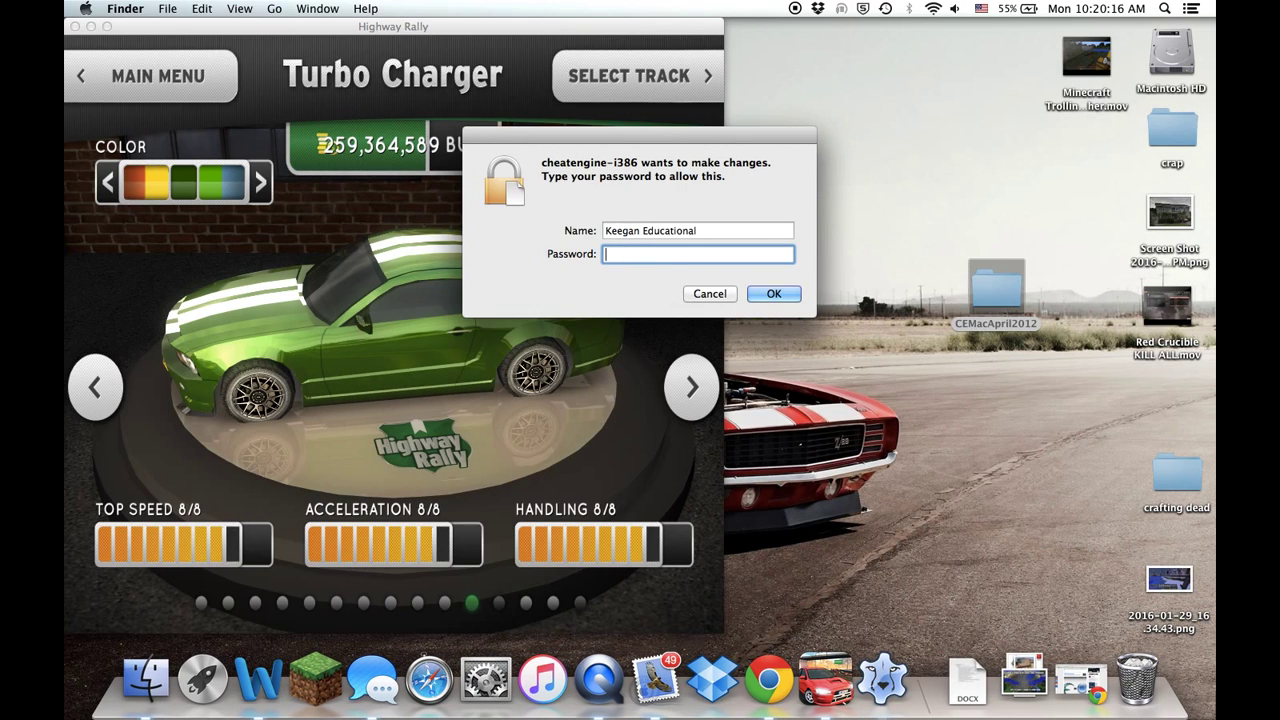
key(Return)
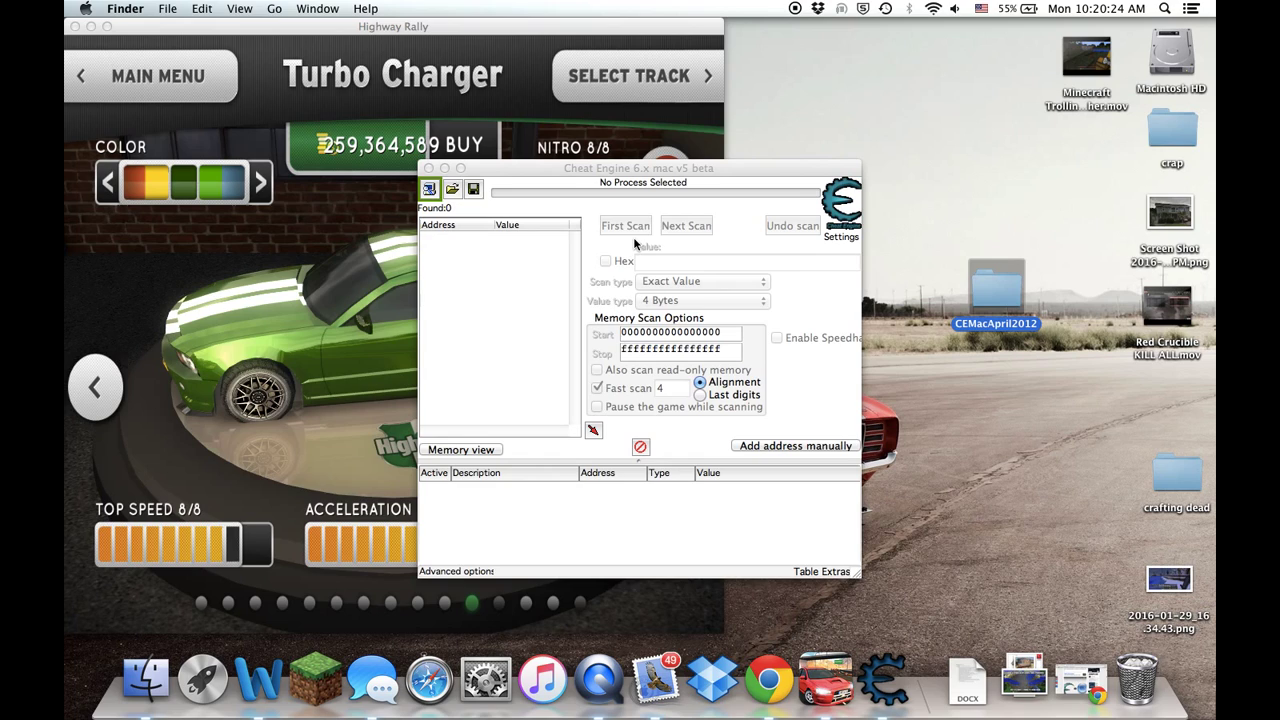
Open the Highway Rally process from Cheat Engine's process list
click(598, 250)
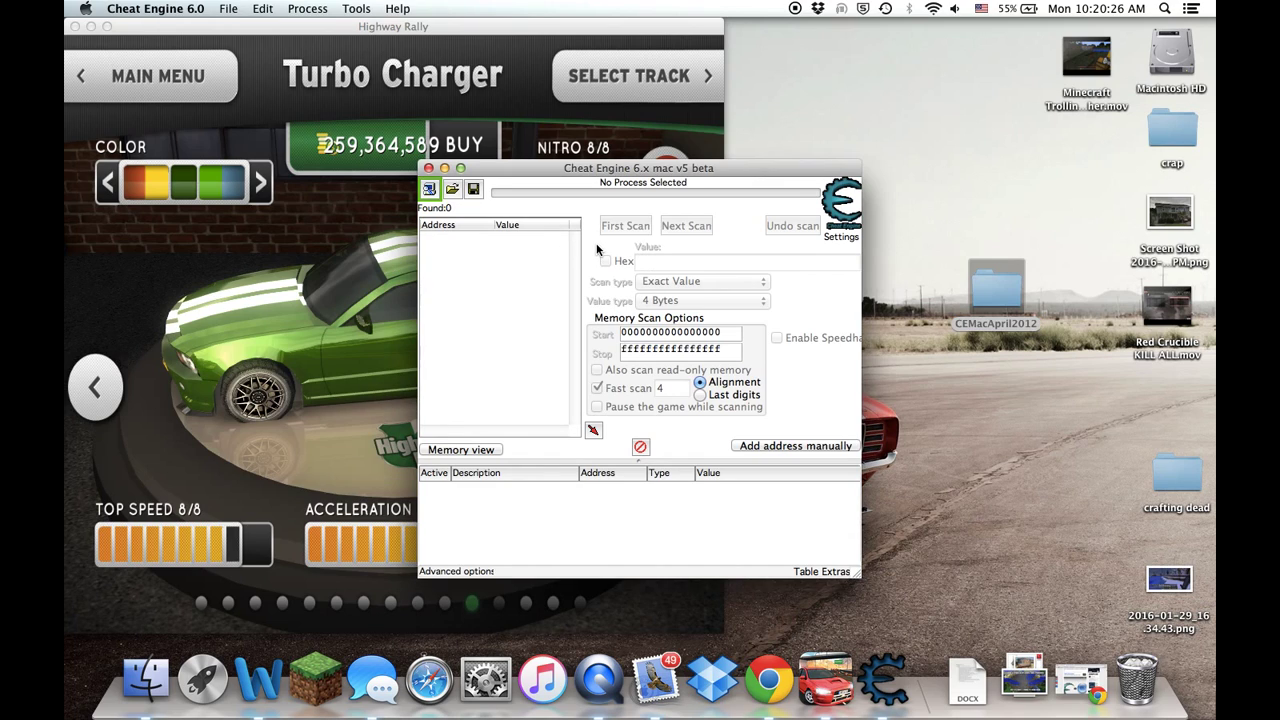
click(432, 194)
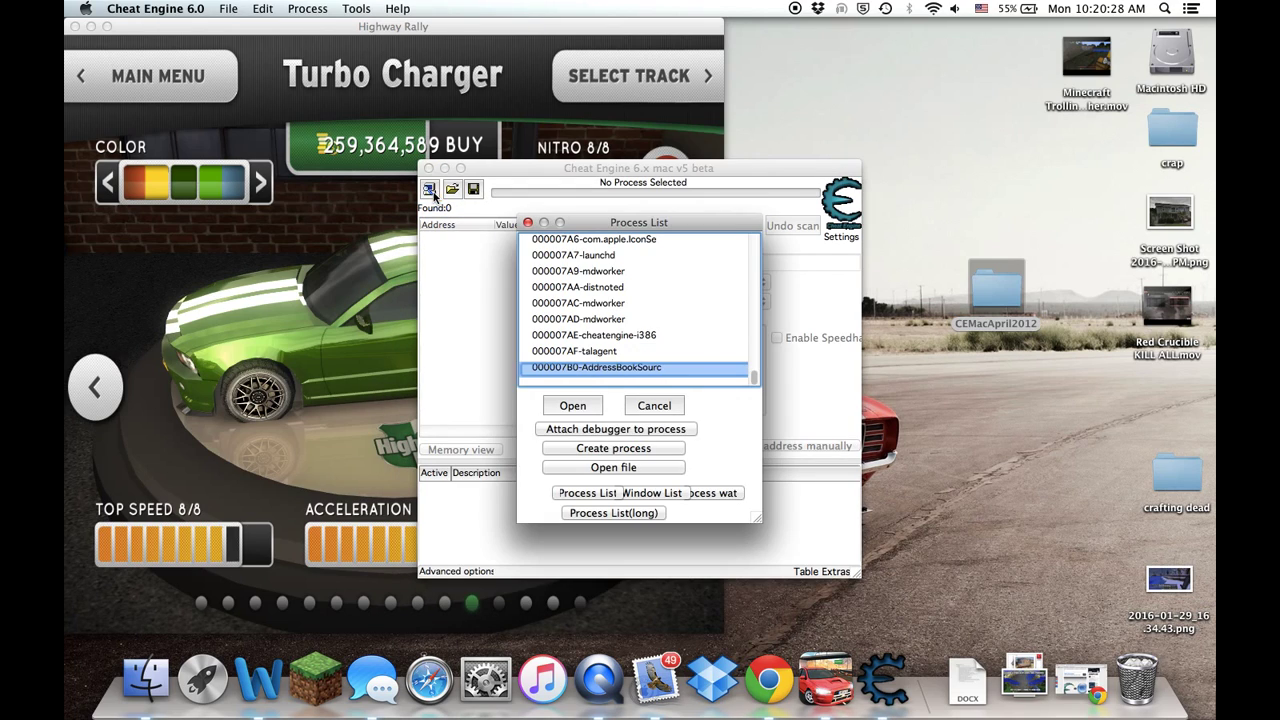
drag(757, 385, 757, 378)
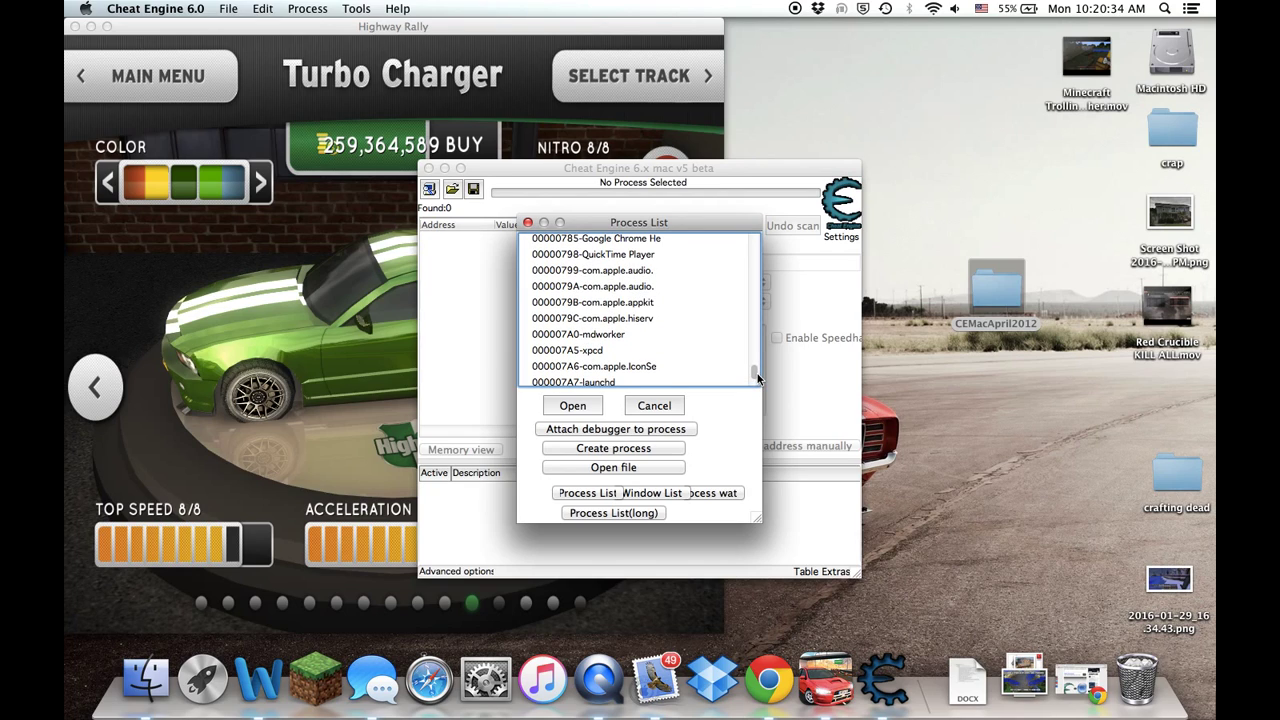
drag(759, 378, 758, 362)
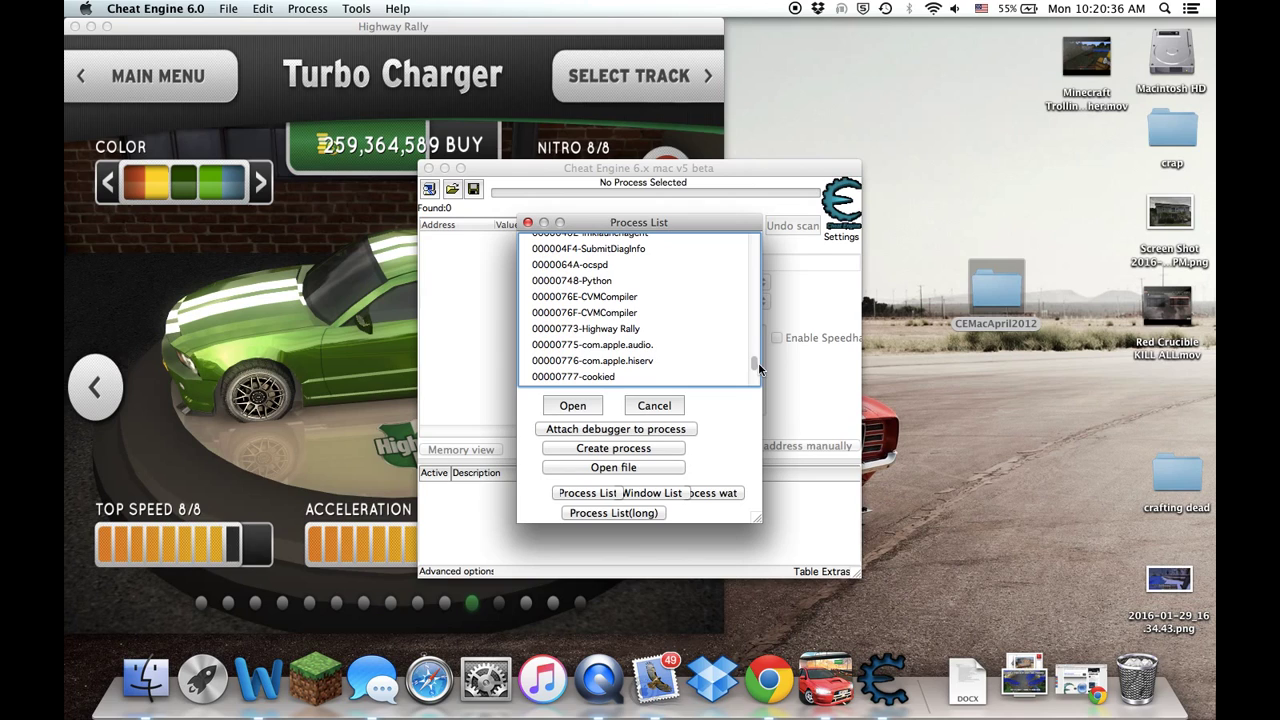
click(634, 329)
click(573, 408)
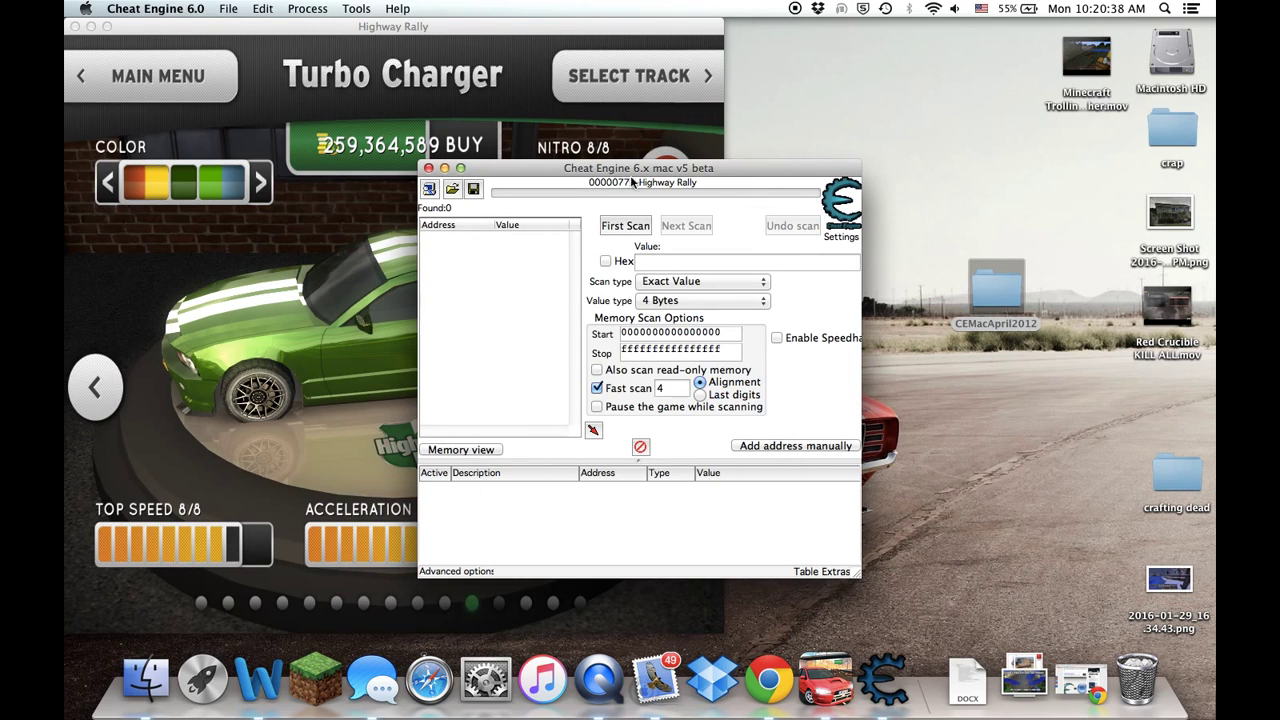
Move the Cheat Engine window clear of the game's money balance and try an exact-value 4-byte scan for 259,364,589
drag(515, 170, 739, 168)
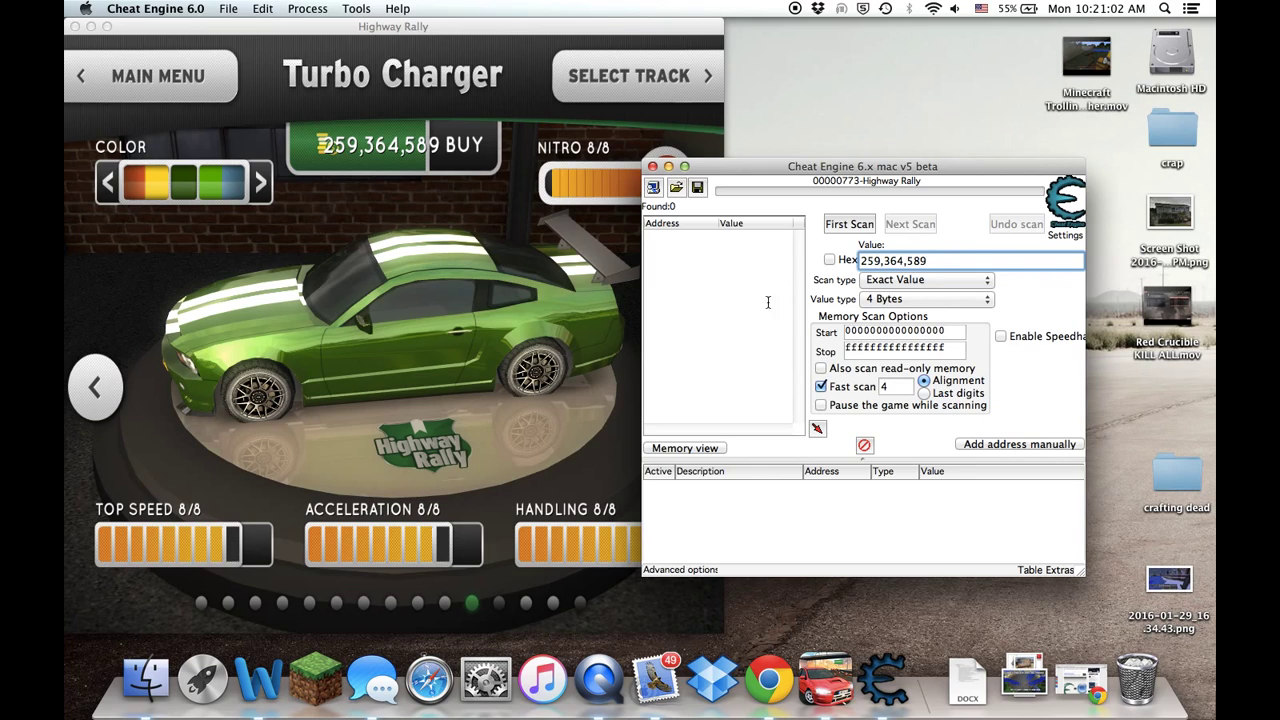
key(Return)
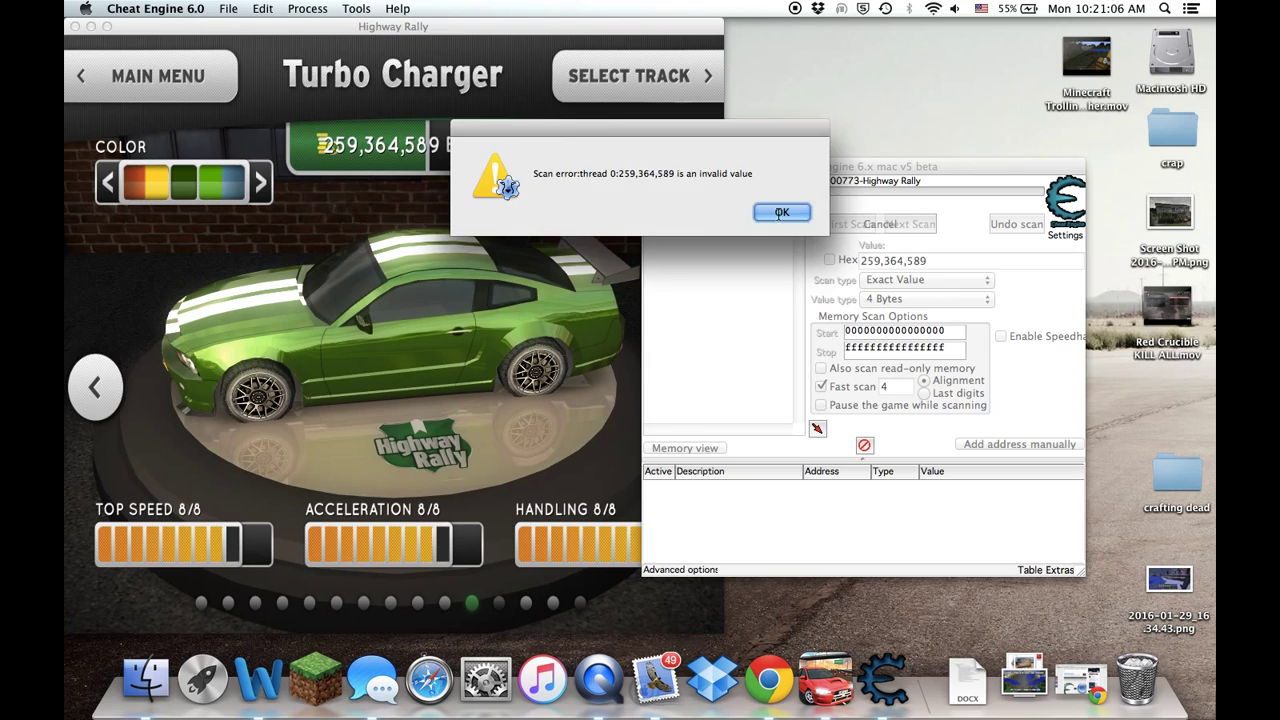
click(772, 214)
Remove the commas from the scan value and run a fresh first scan for 259364589
click(887, 261)
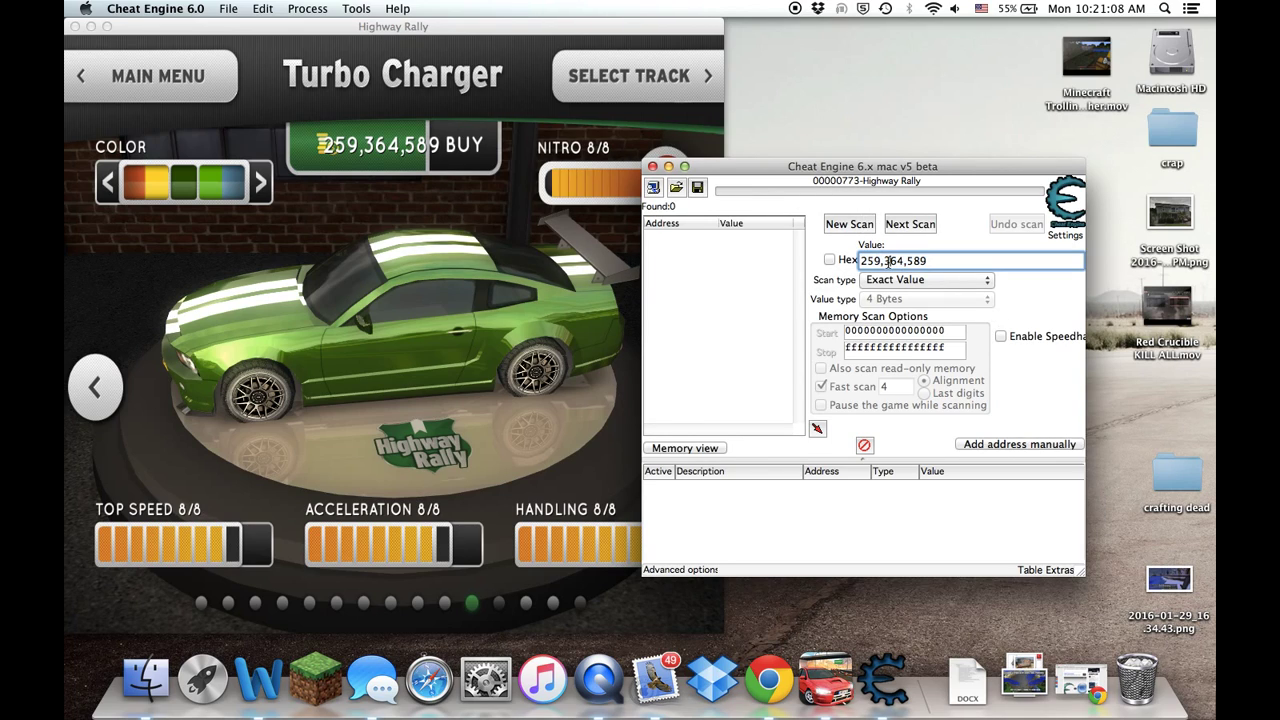
key(BackSpace)
click(904, 261)
key(BackSpace)
key(Return)
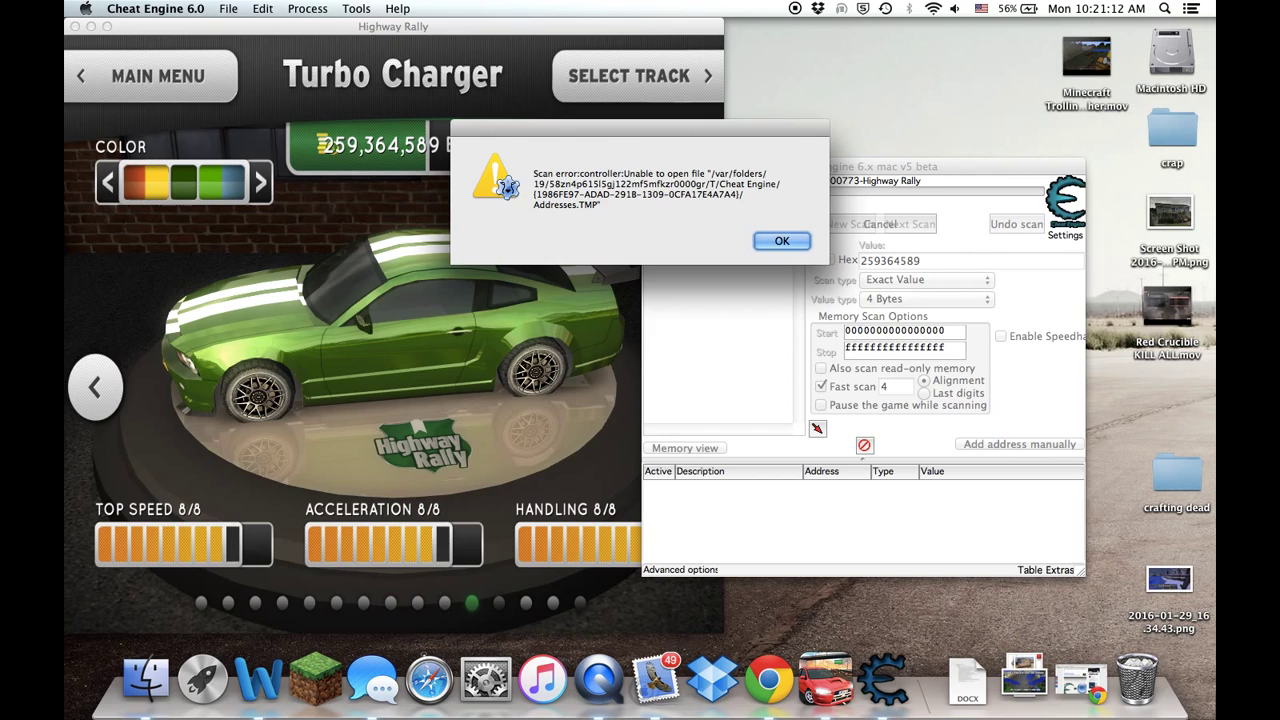
click(782, 242)
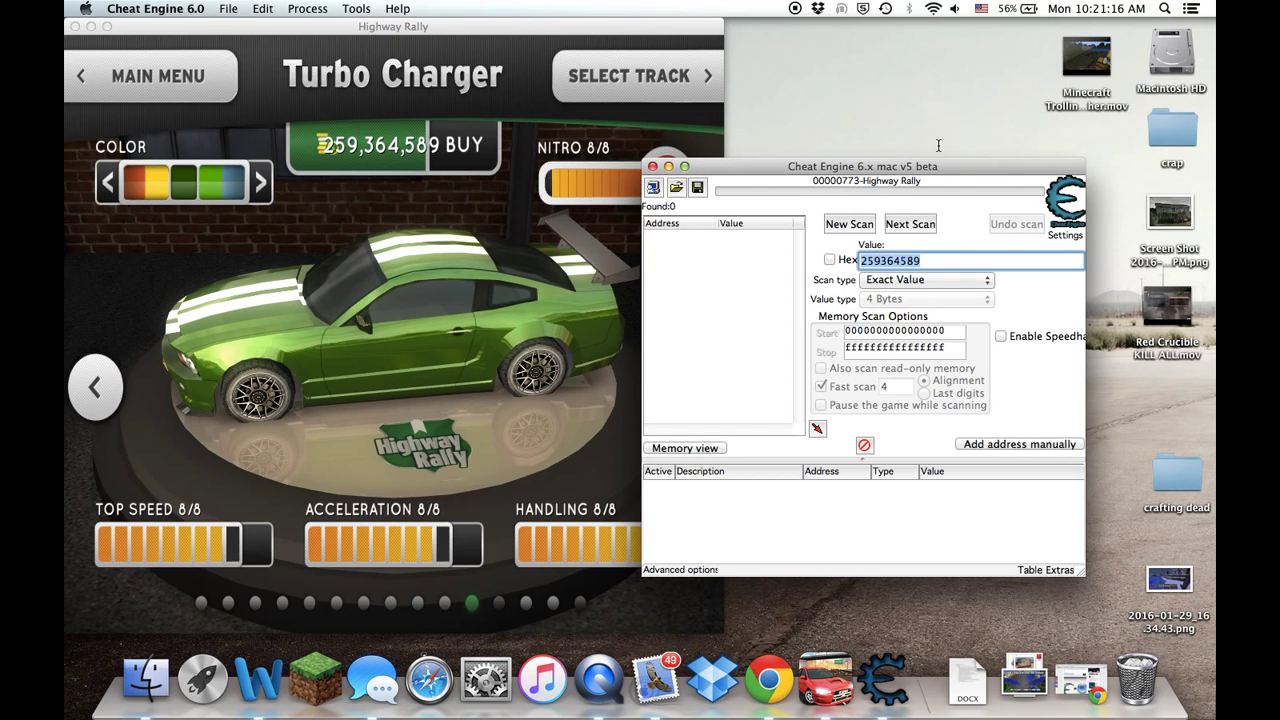
click(860, 229)
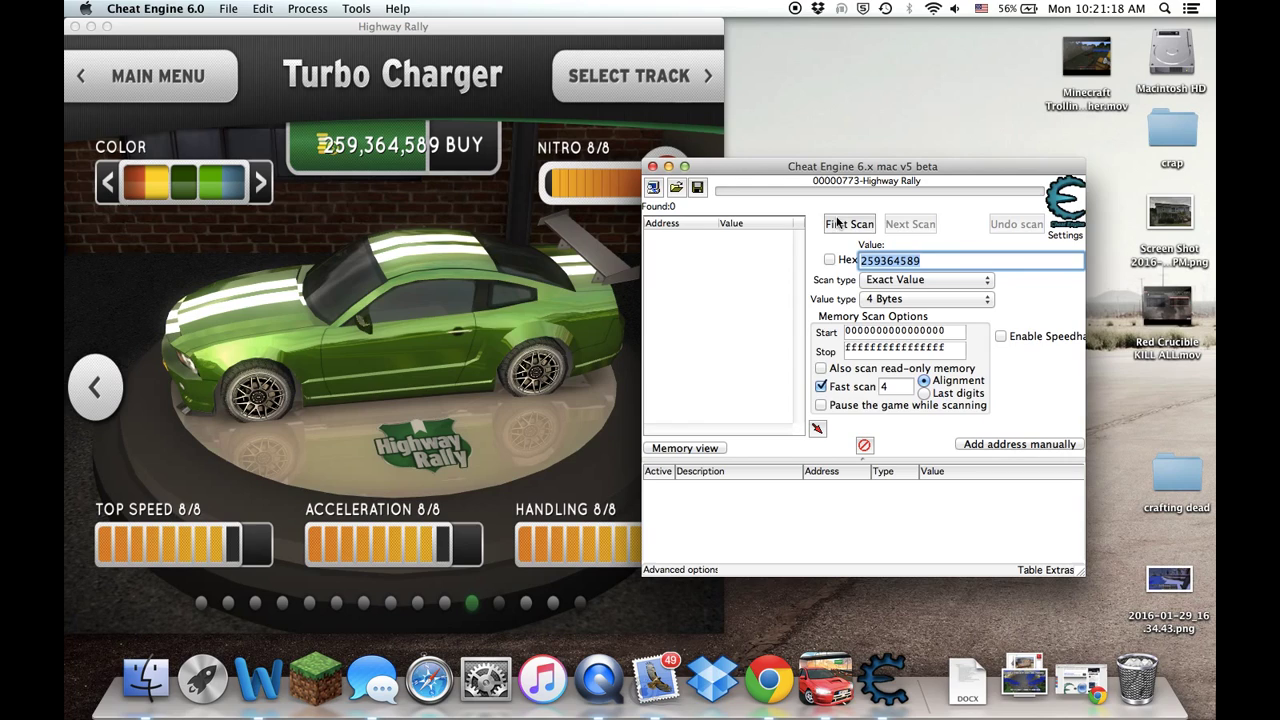
click(838, 222)
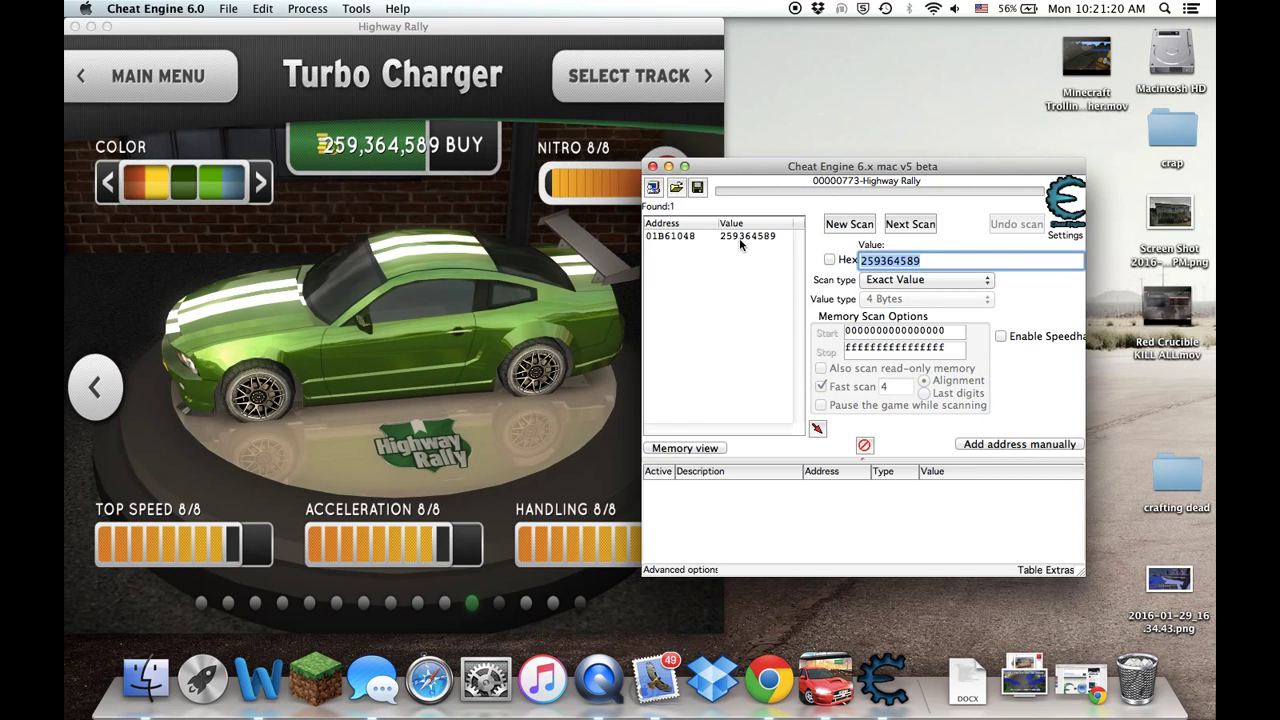
Add the found address to the address list and set its value to 99999999, then switch back to Highway Rally
click(740, 238)
double_click(739, 236)
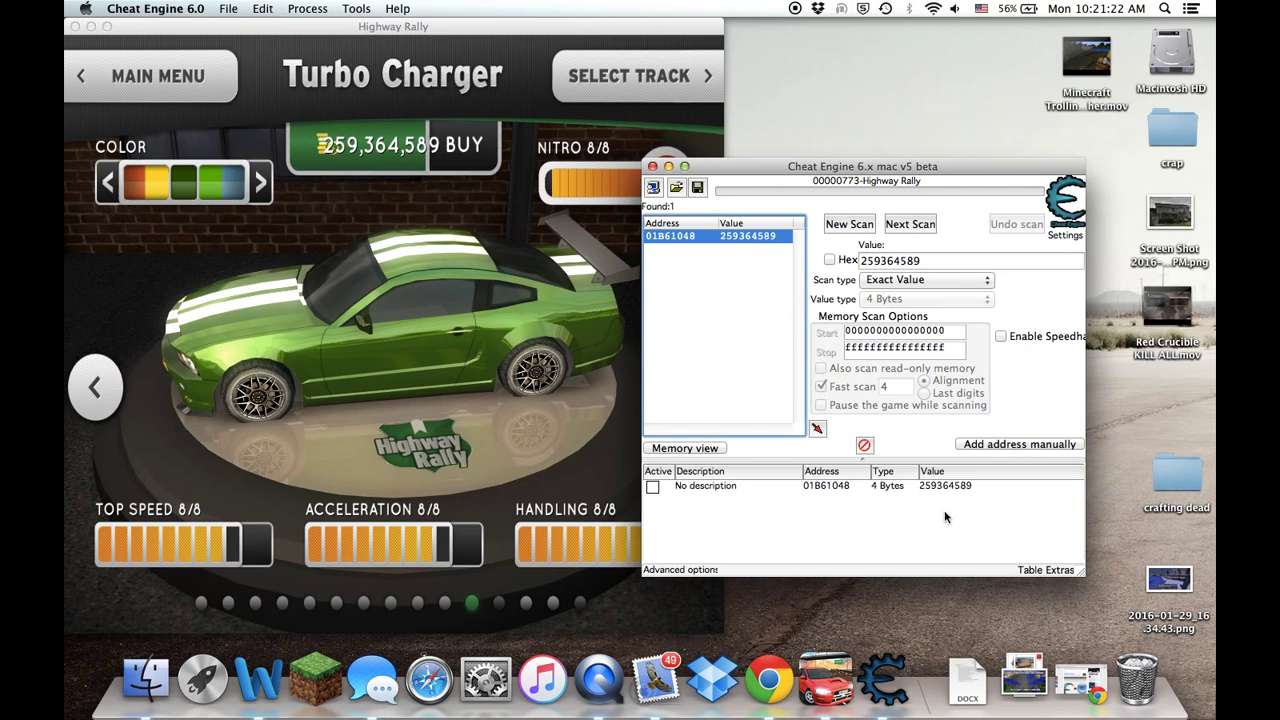
double_click(943, 487)
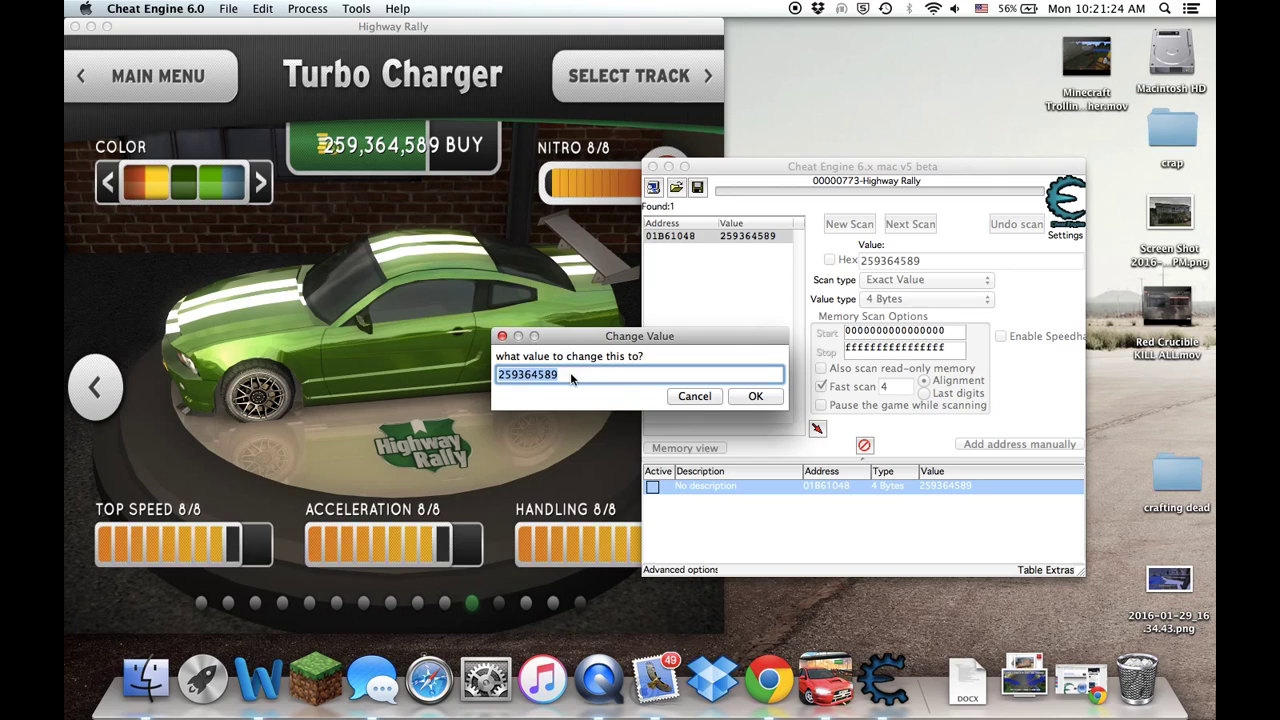
key(BackSpace)
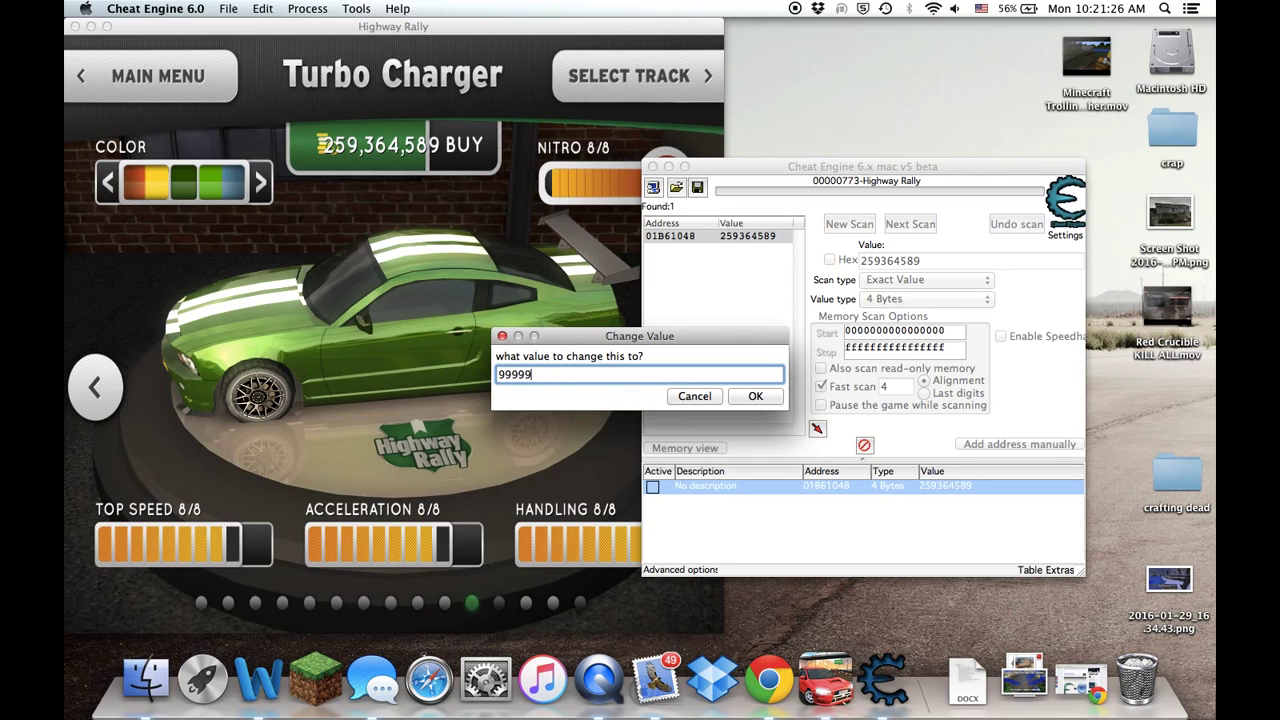
click(744, 396)
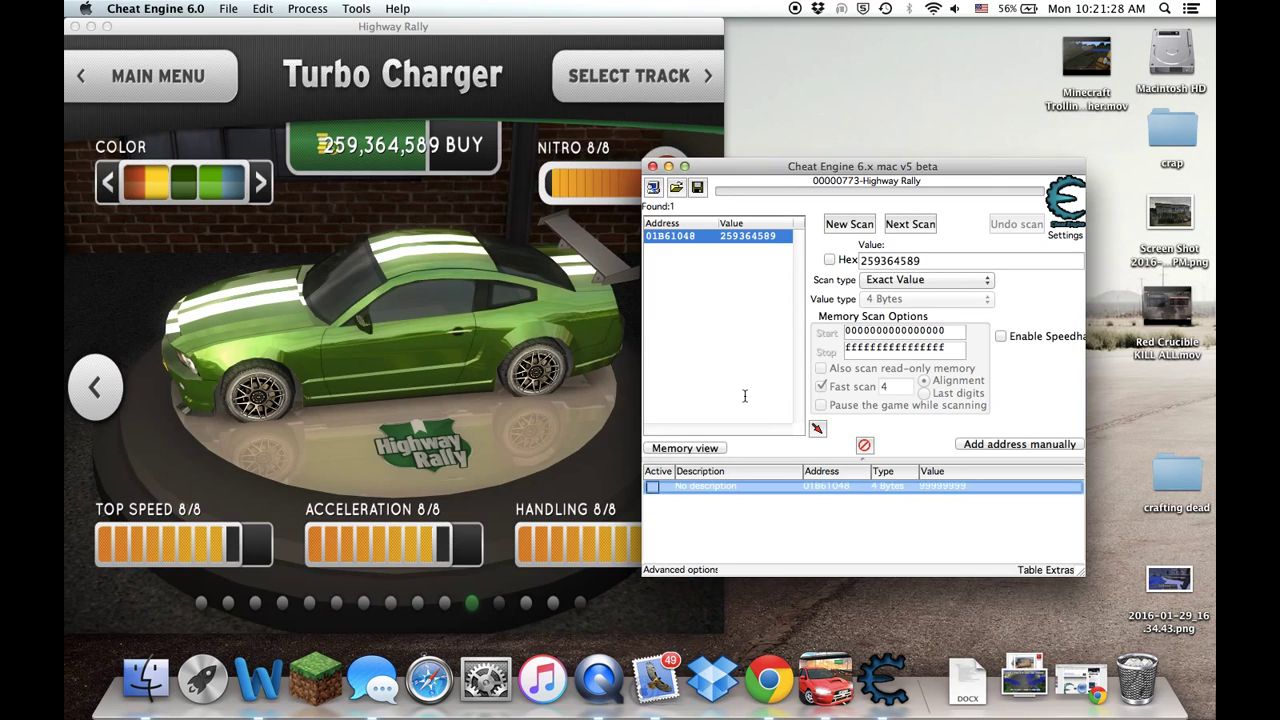
click(434, 276)
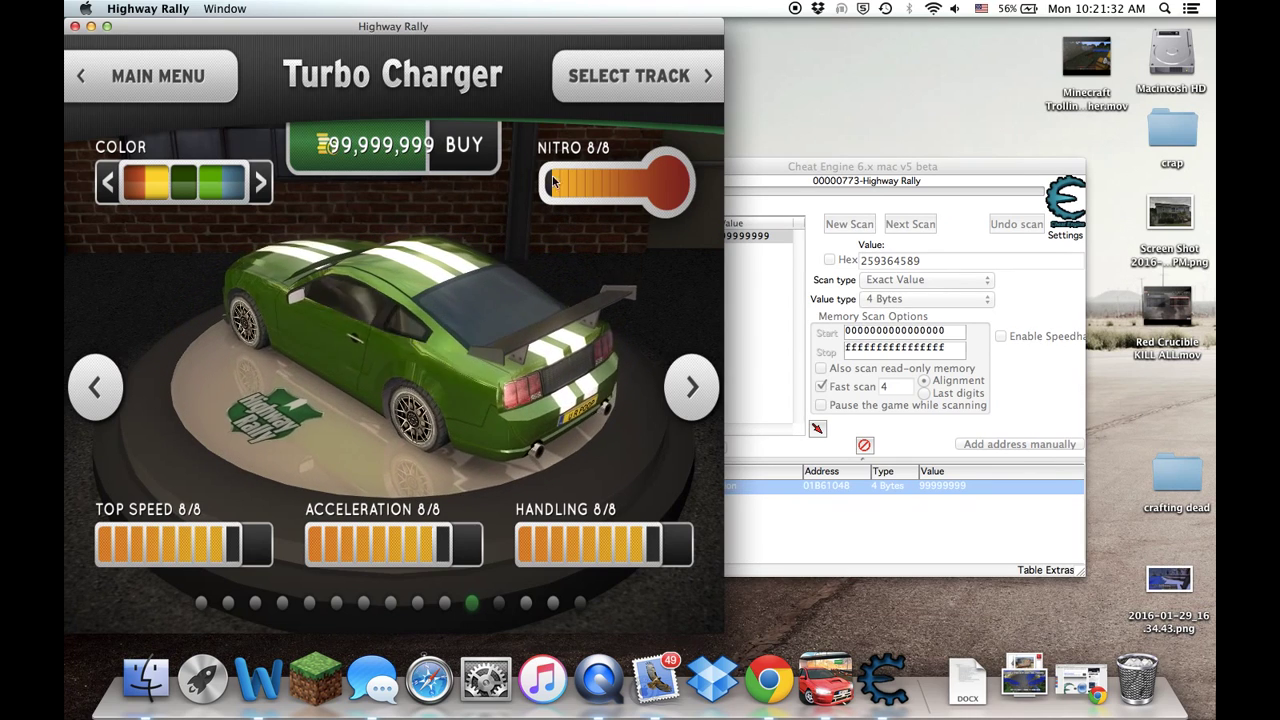
Switch back to Cheat Engine and run a new exact-value 4-byte first scan for 2
click(885, 352)
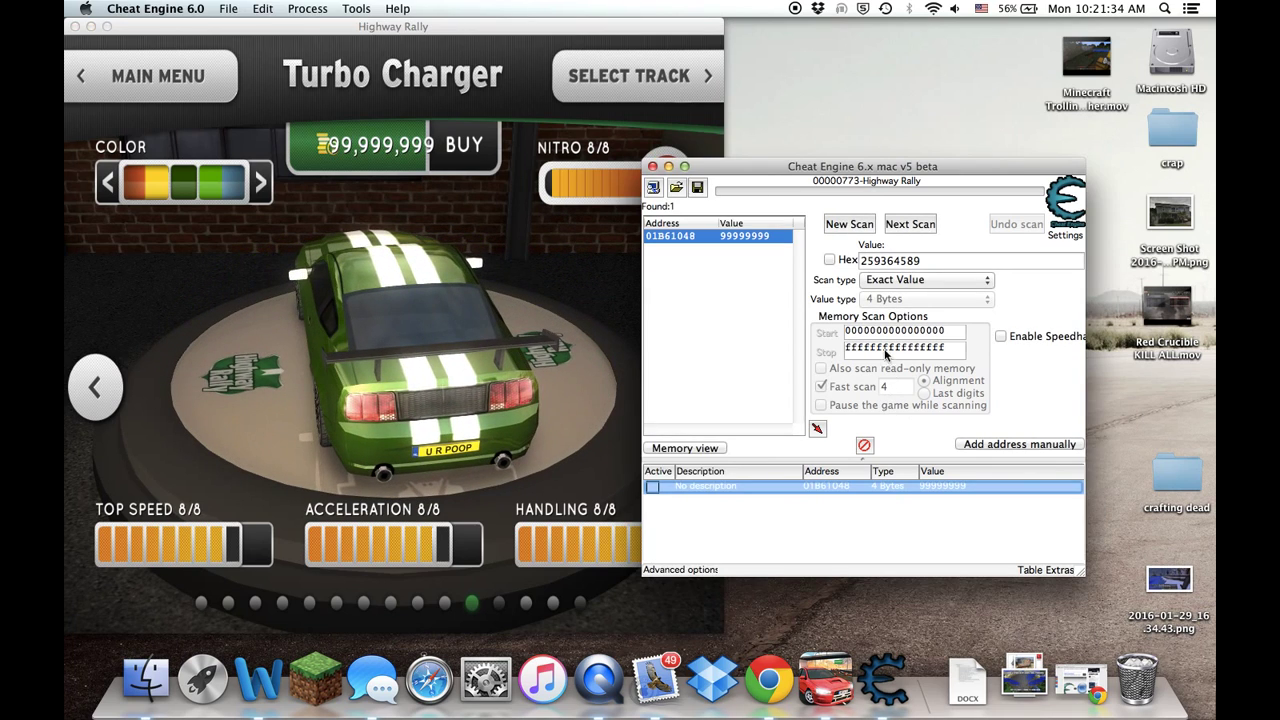
click(945, 260)
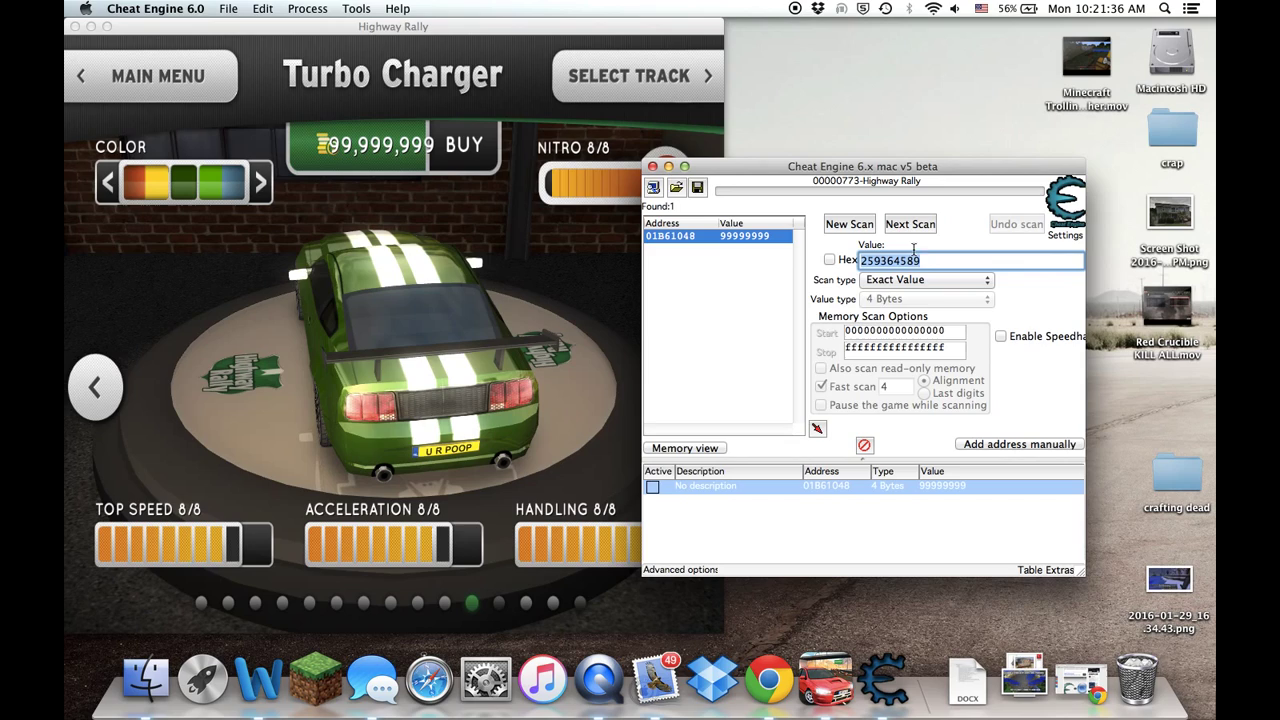
key(BackSpace)
text(2)
key(Return)
click(858, 226)
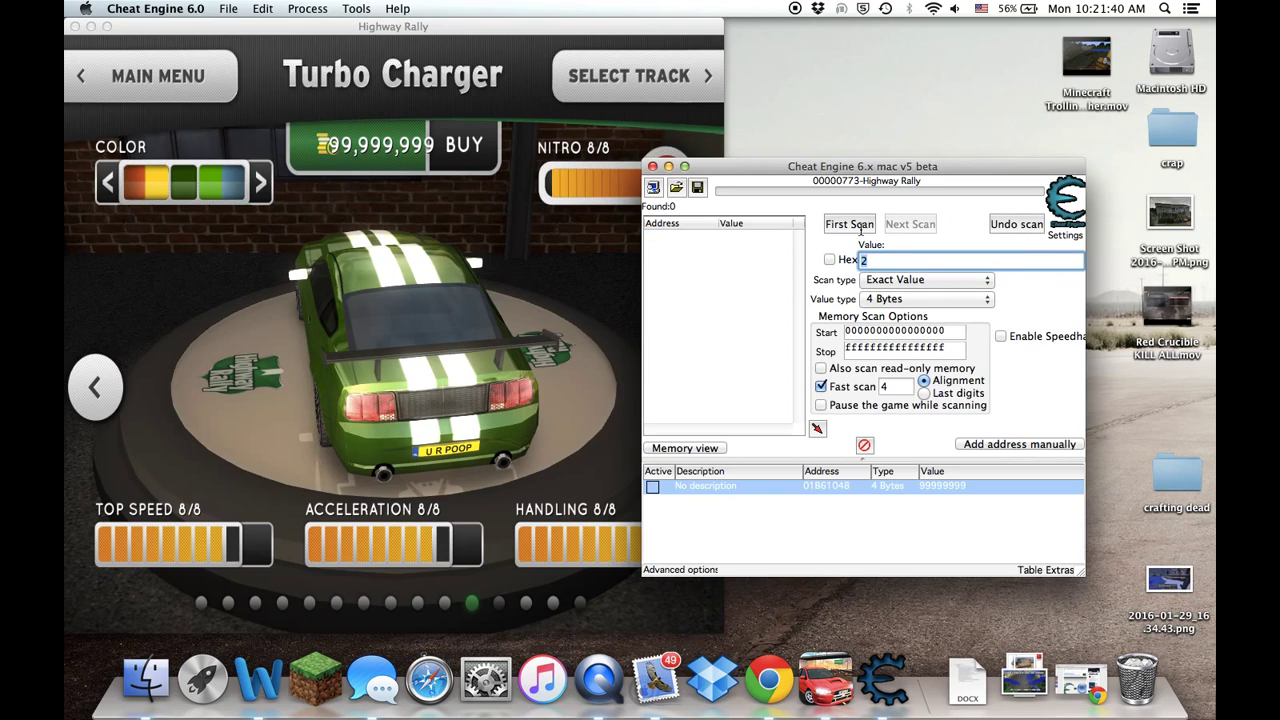
key(Return)
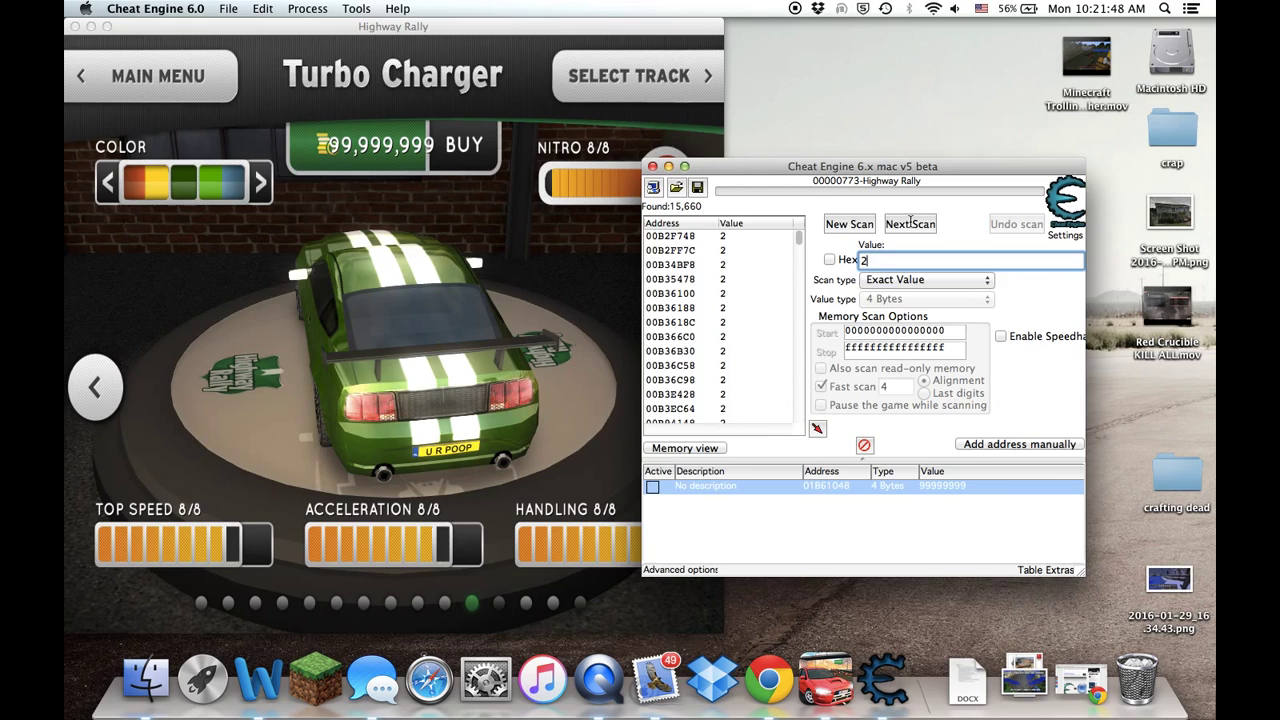
Repeat the next scan for the value 2 to narrow down the address list, then close Cheat Engine
click(910, 220)
click(908, 221)
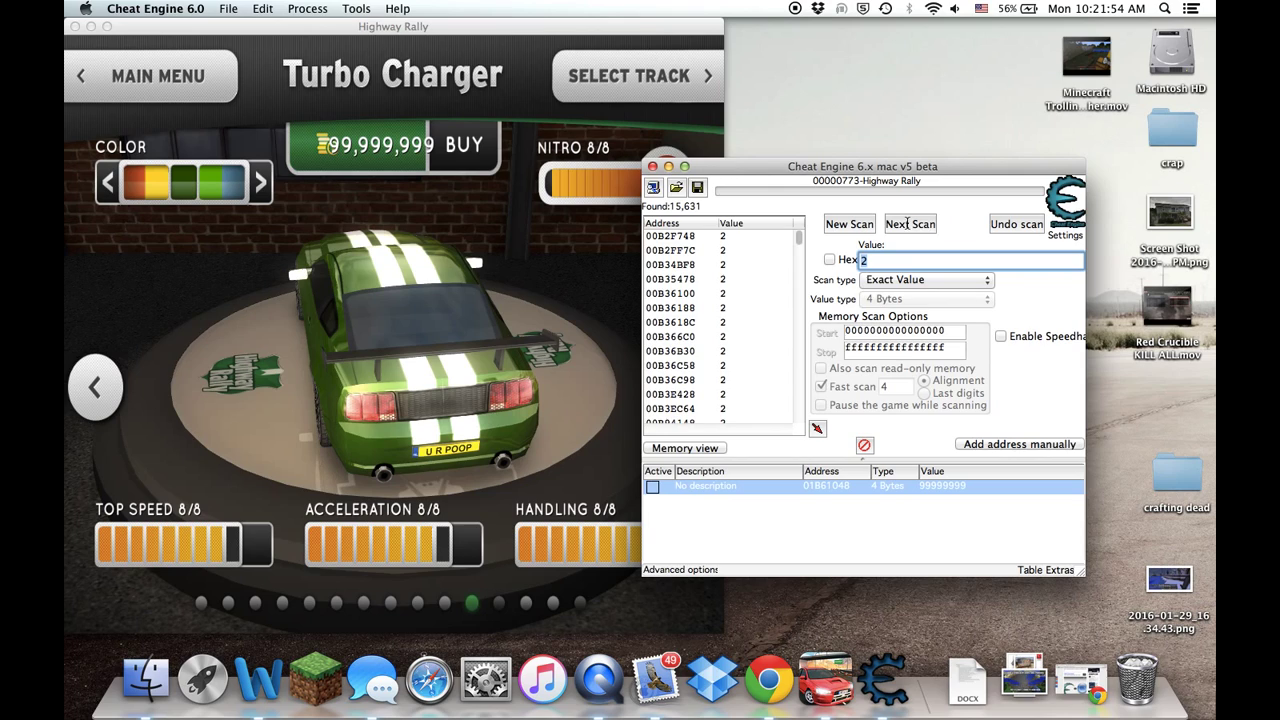
click(908, 224)
click(908, 224)
scroll(799, 237, down, 3)
scroll(760, 228, up, 3)
drag(899, 266, 845, 261)
click(653, 166)
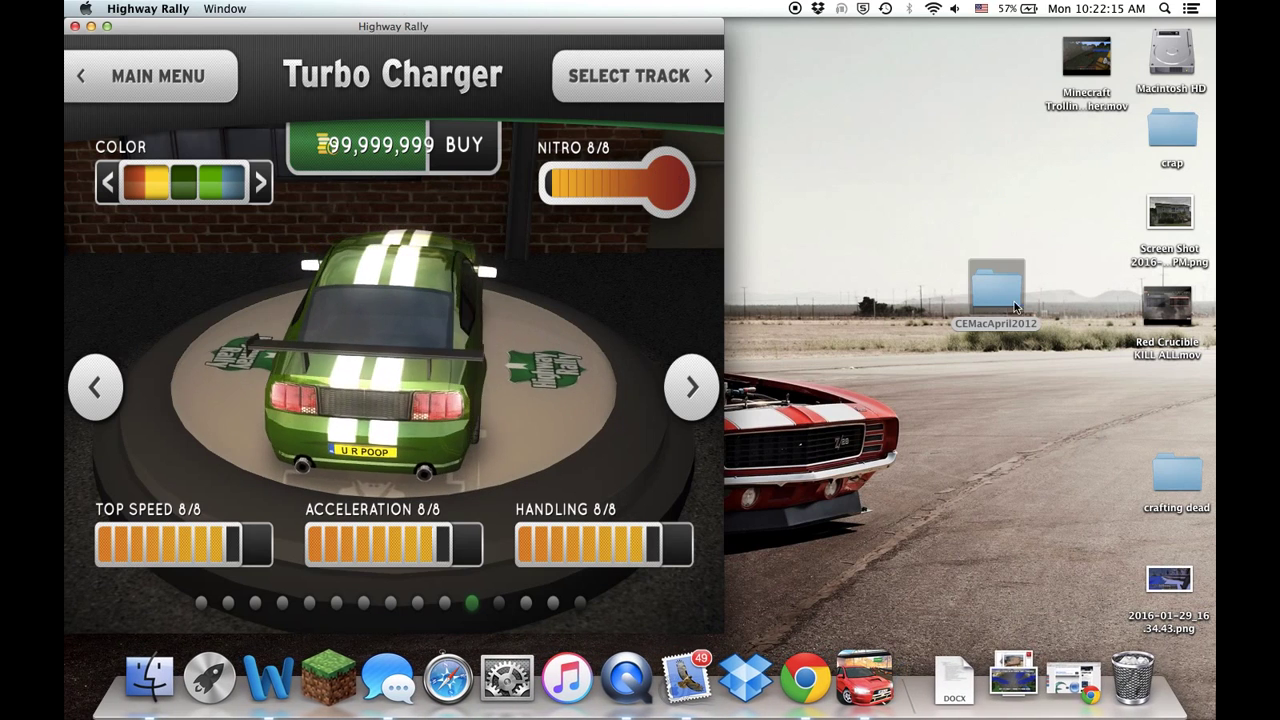
Browse from Turbo Charger to the Crashdriver car and back in Highway Rally, then quit the game
click(936, 346)
click(479, 276)
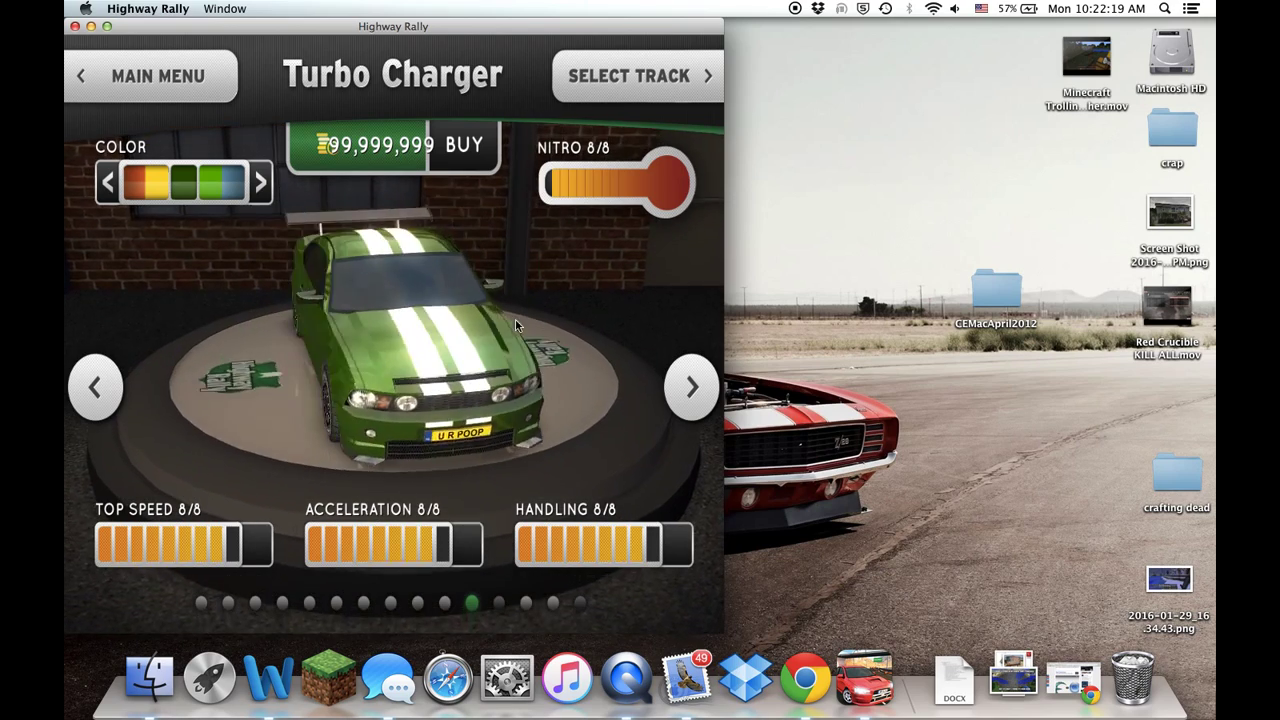
key(Right)
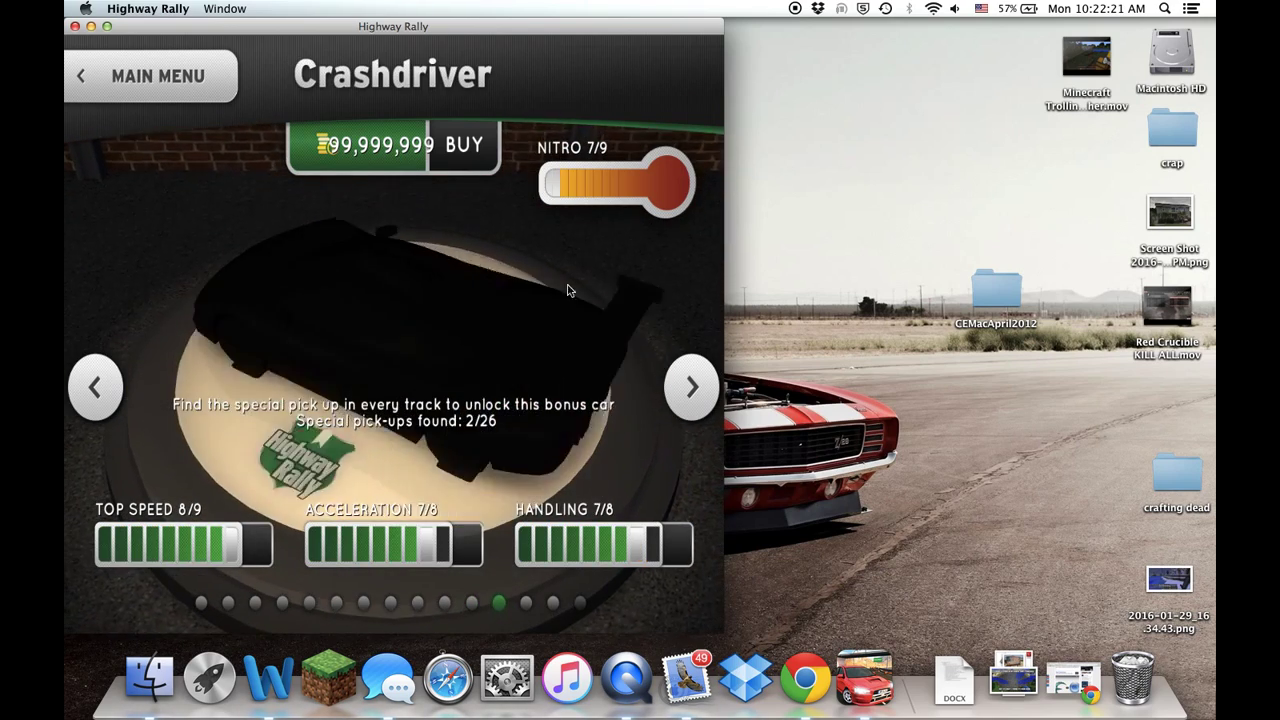
key(Left)
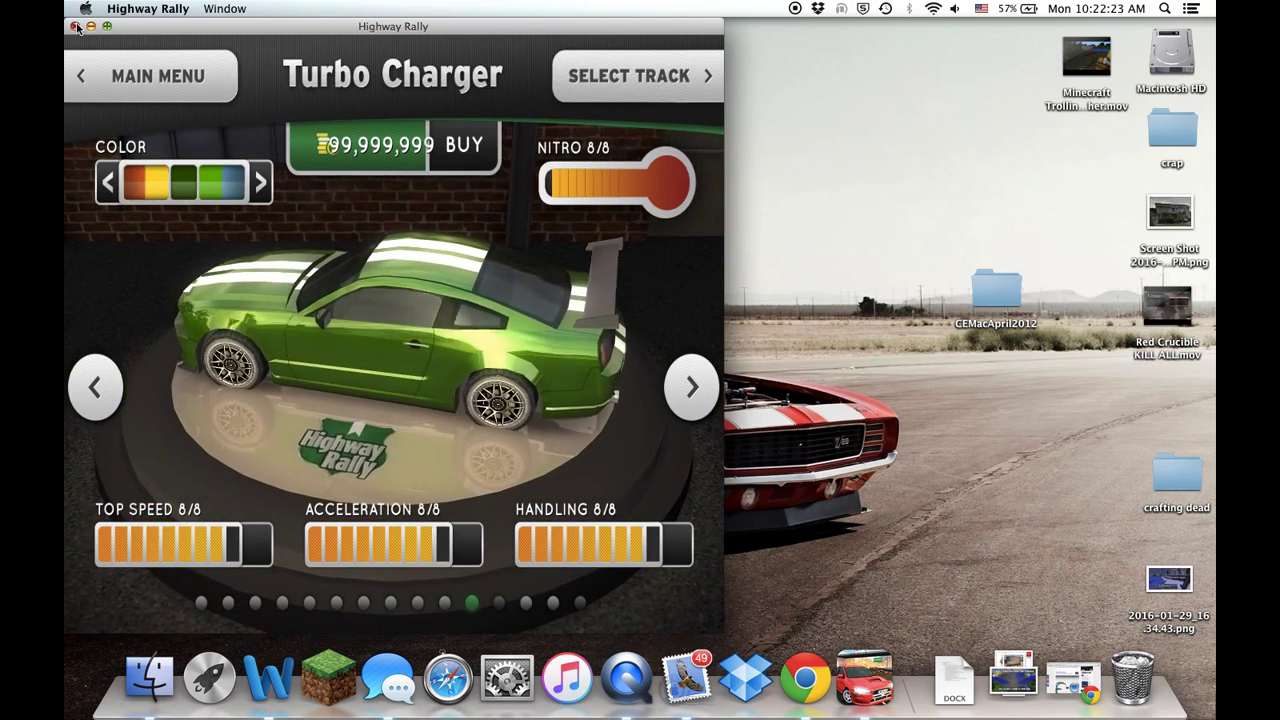
key(super+q)
click(514, 118)
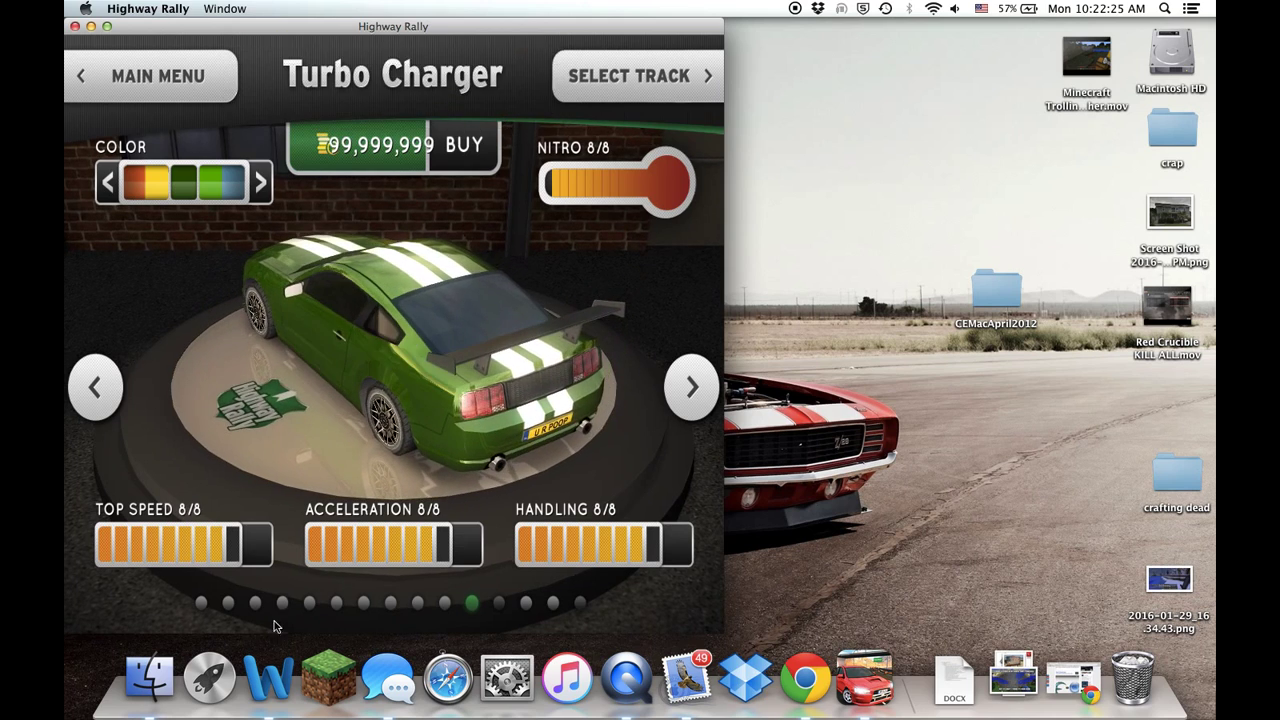
Open the overview of installed apps and try to launch Deer Hunter Reloaded
click(209, 678)
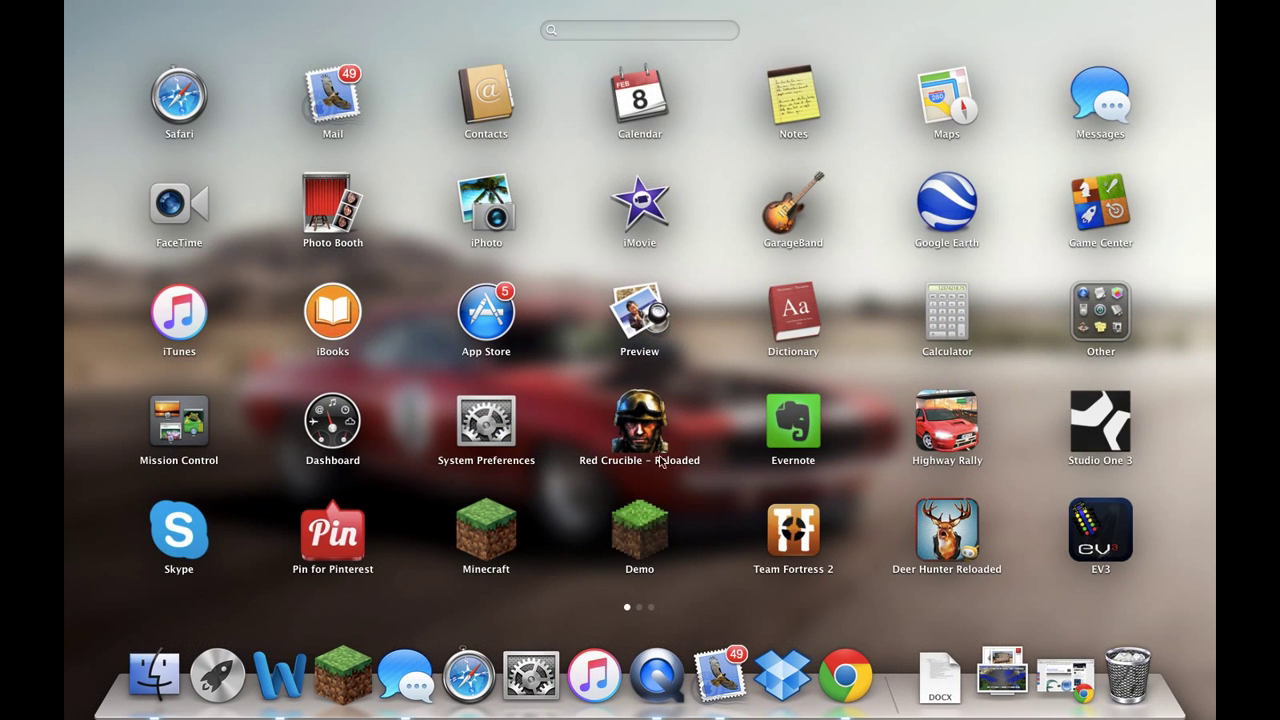
click(914, 538)
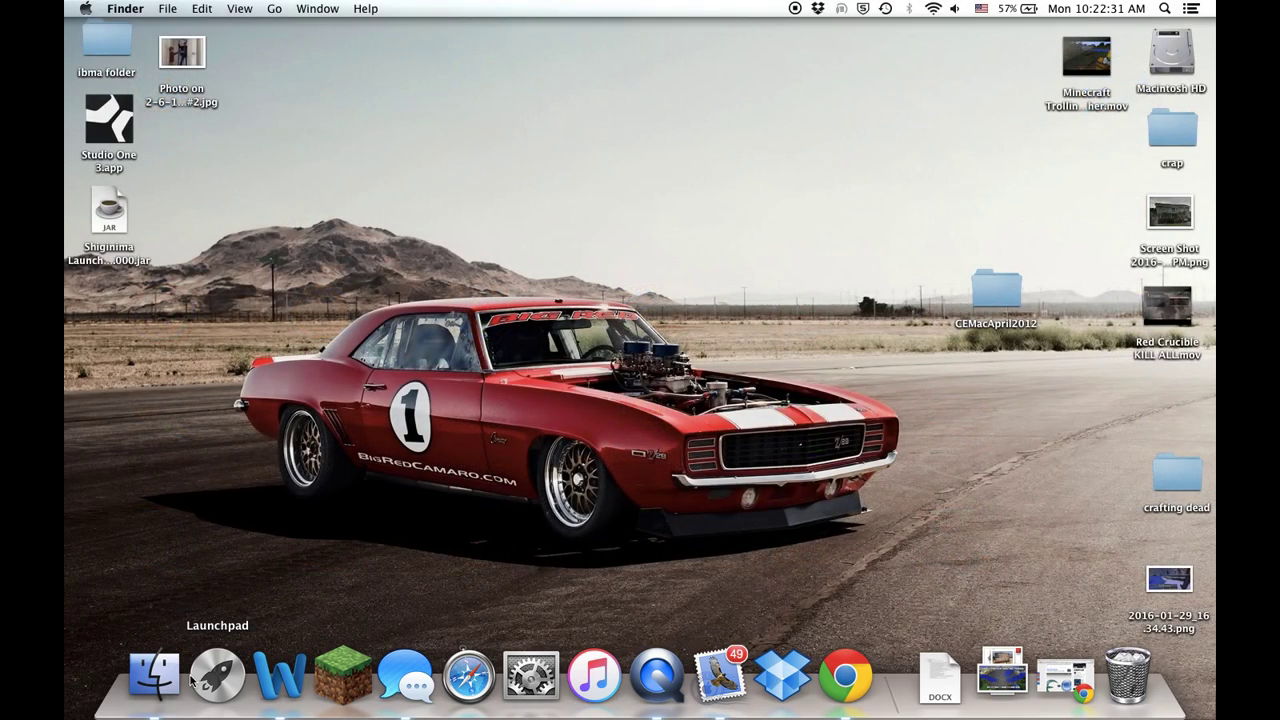
click(209, 678)
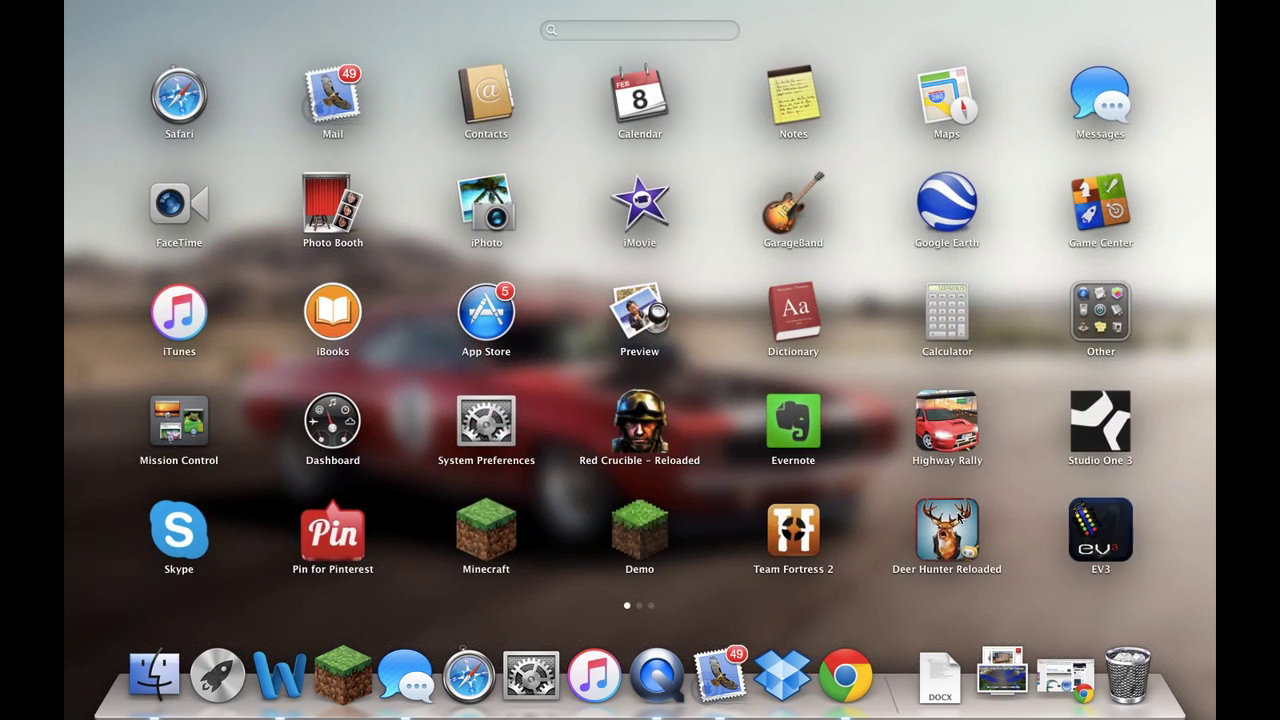
click(948, 525)
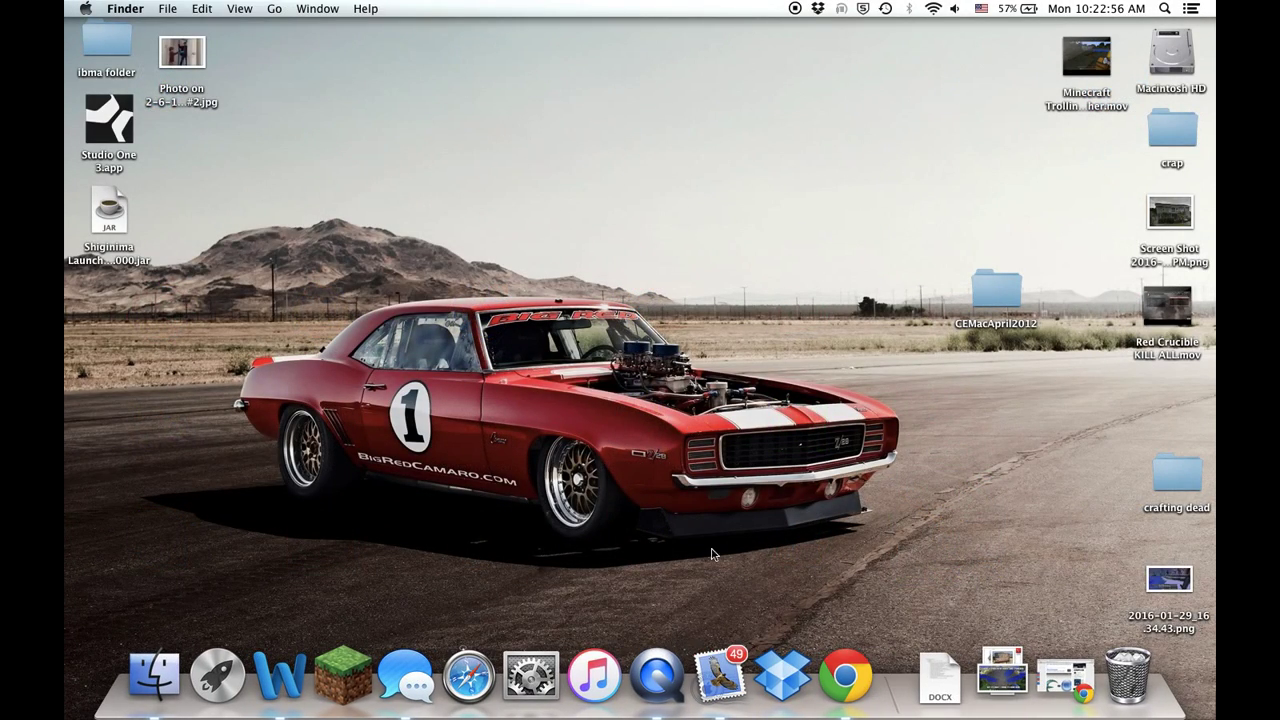
drag(907, 561, 640, 592)
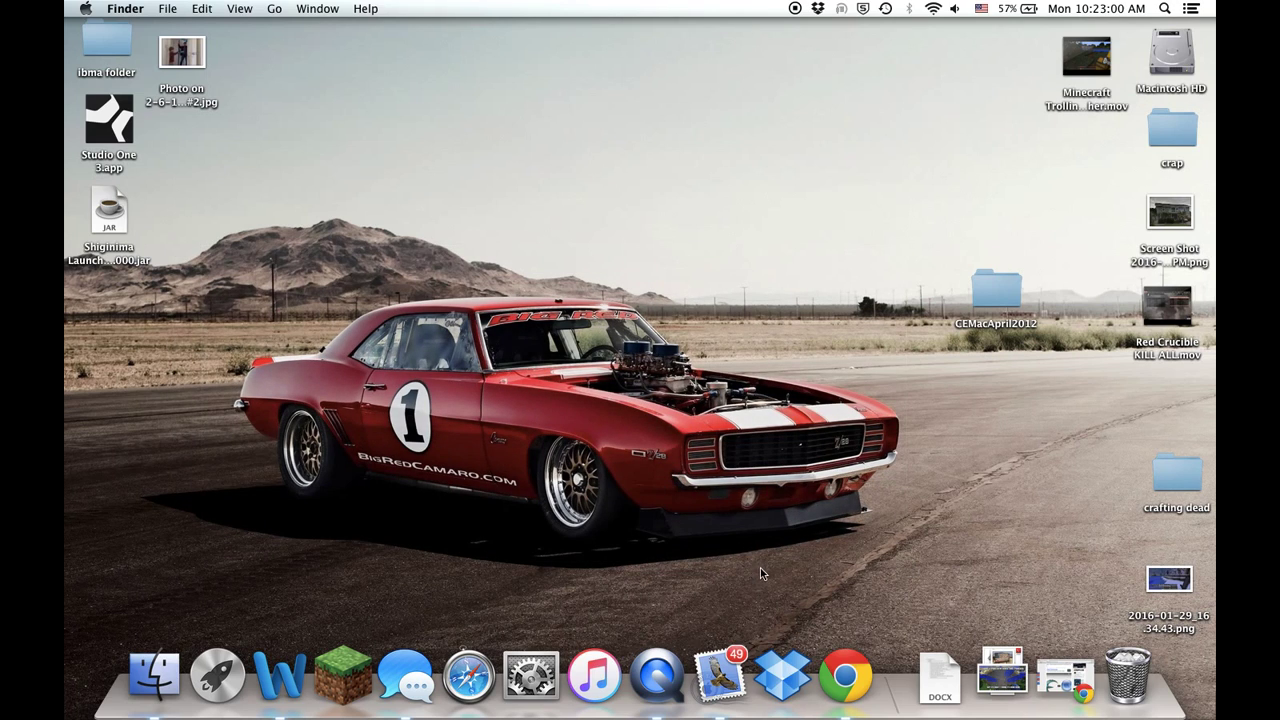